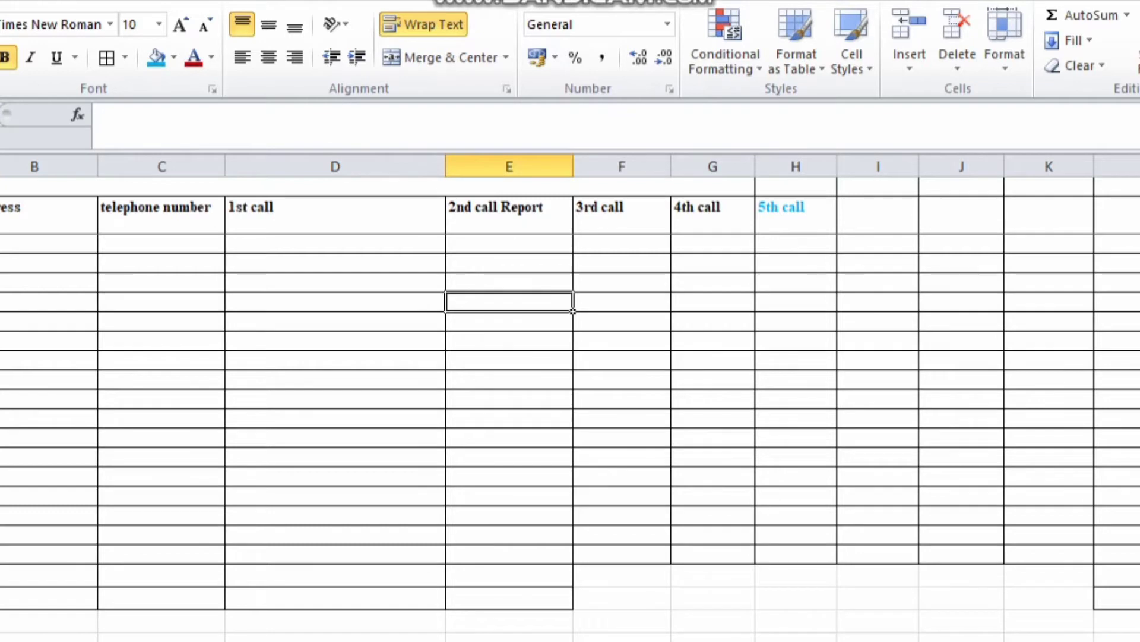
pyautogui.click(7, 1)
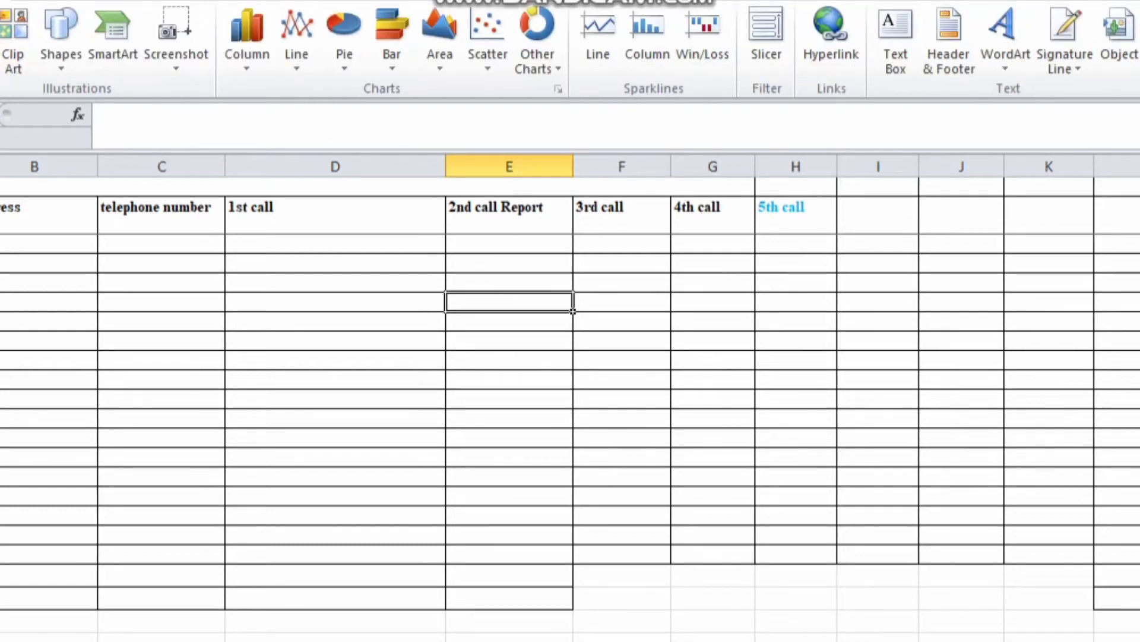
pyautogui.click(622, 457)
pyautogui.scroll(-4, 622, 456)
pyautogui.scroll(15, 622, 457)
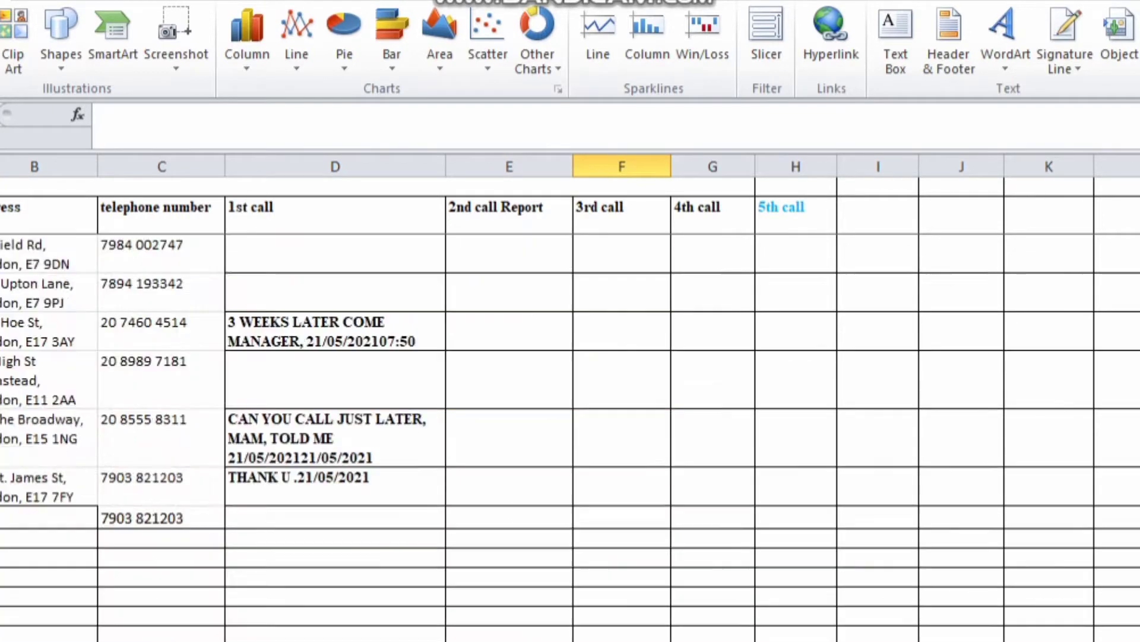
pyautogui.scroll(-8, 622, 457)
pyautogui.scroll(2, 622, 457)
pyautogui.scroll(-2, 622, 457)
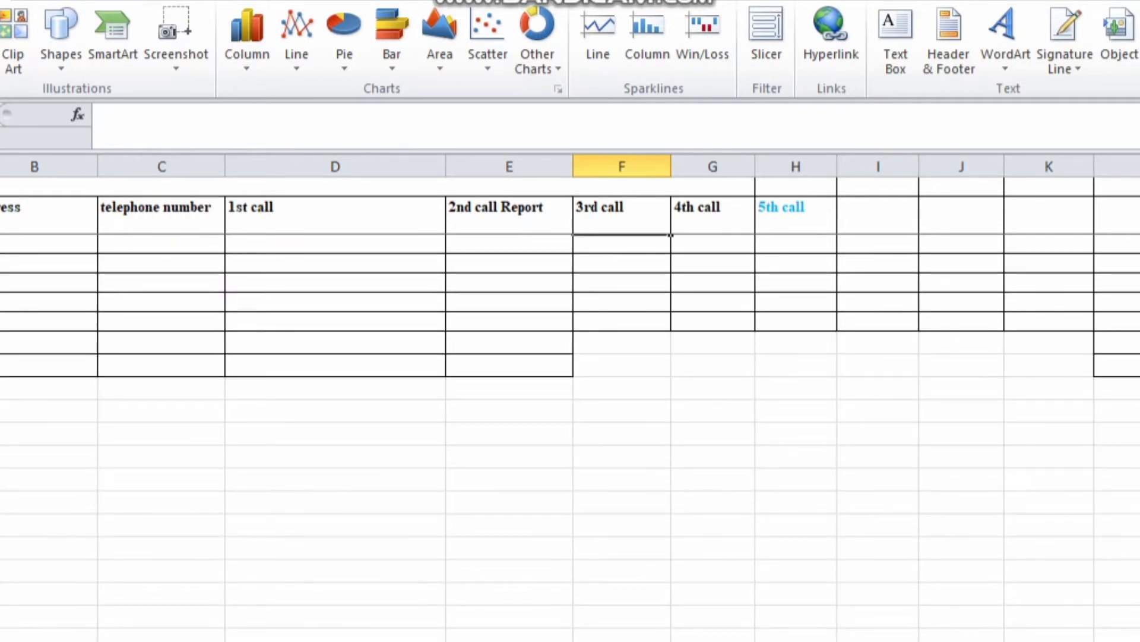
# - Apply all borders to every cell of the worksheet
pyautogui.click(3, 244)
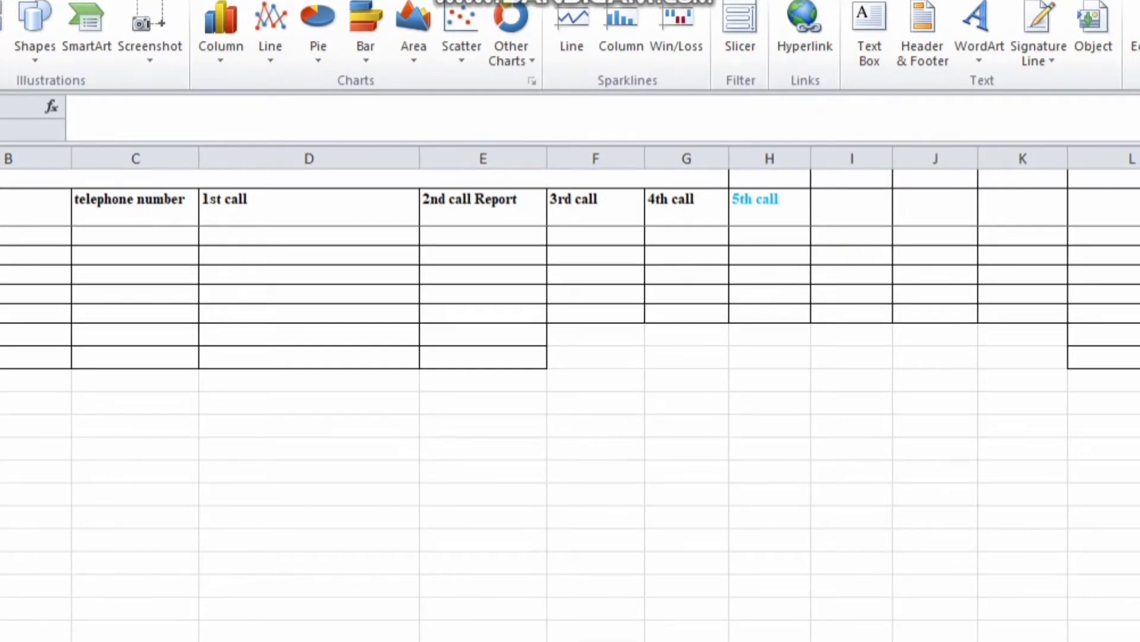
pyautogui.hotkey('ctrl', 'a')
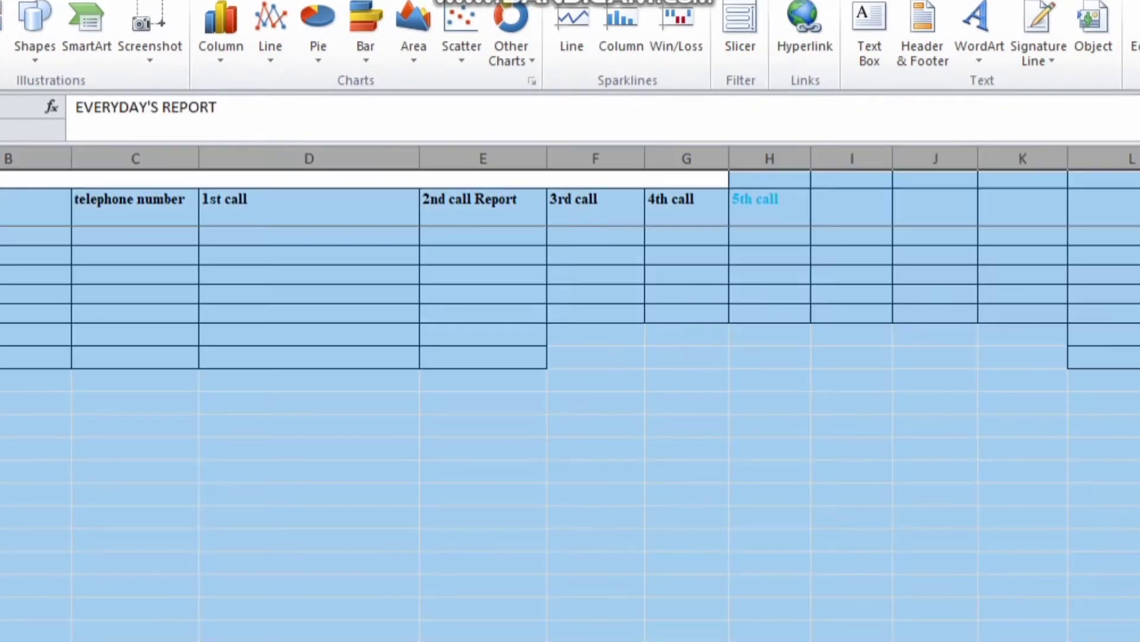
pyautogui.click(2, 2)
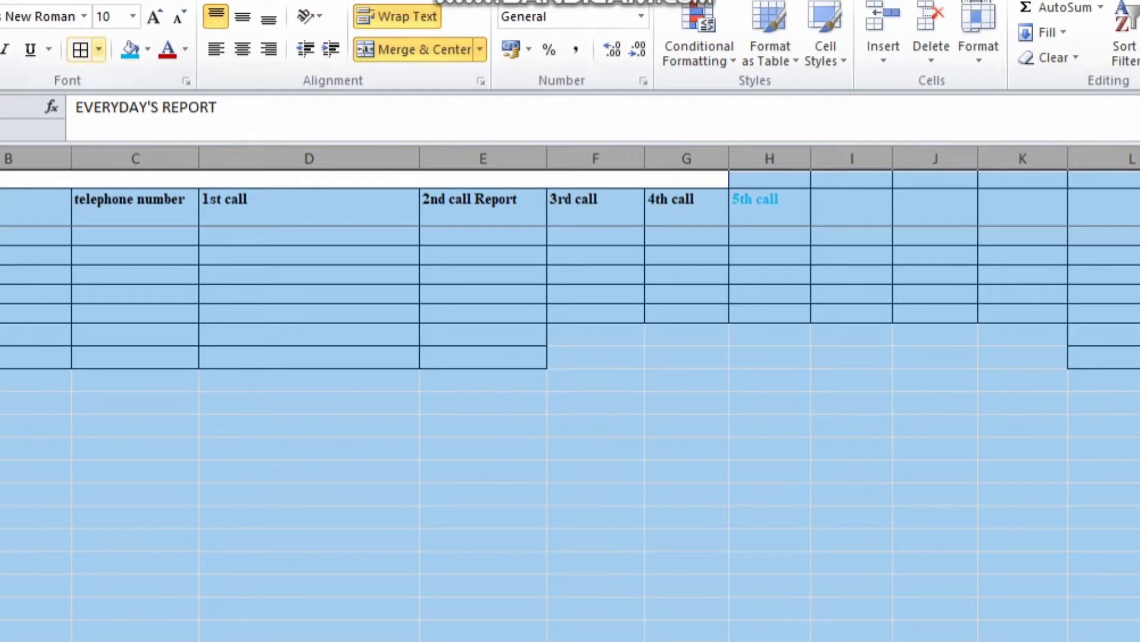
pyautogui.click(99, 49)
pyautogui.click(119, 231)
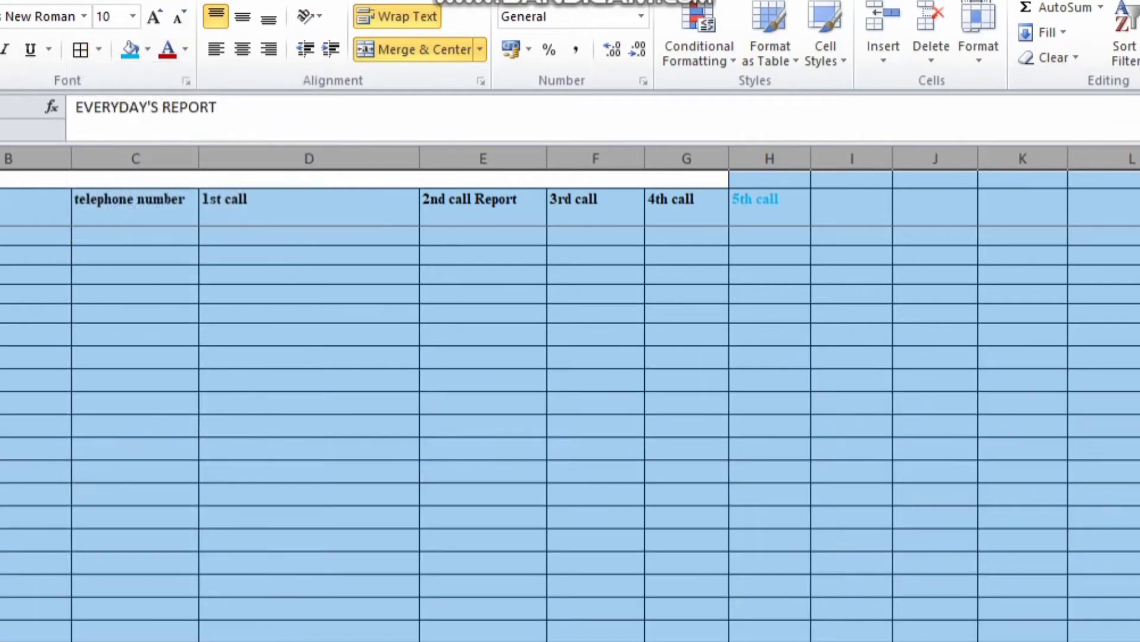
pyautogui.click(135, 334)
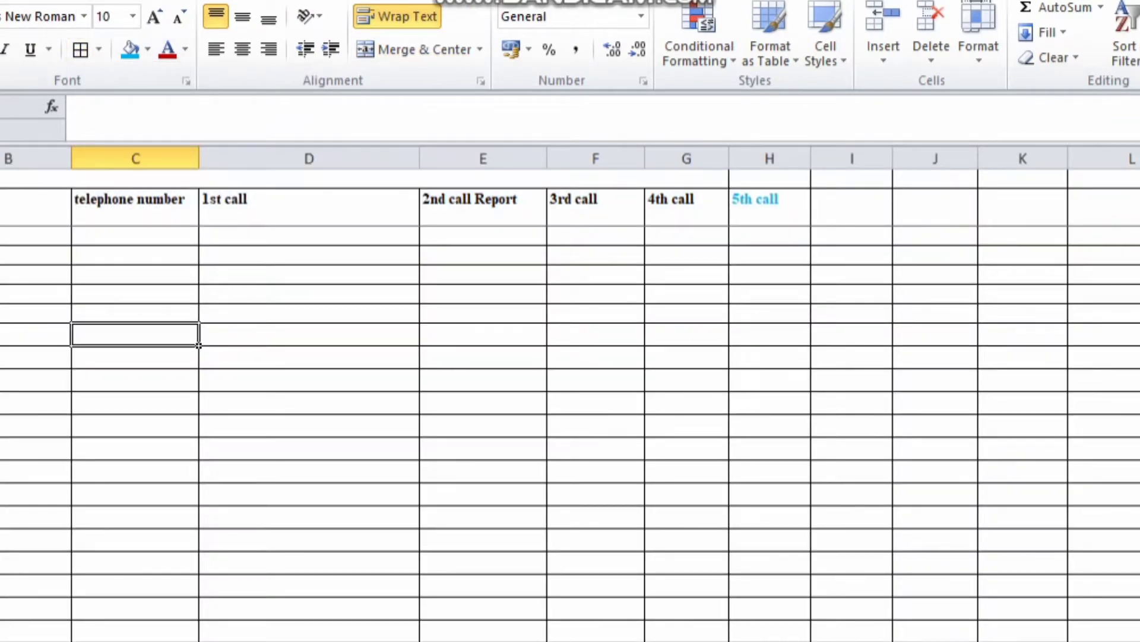
# - Create a table with headers from empty cell C90 and view its column's filter options
pyautogui.click(11, 2)
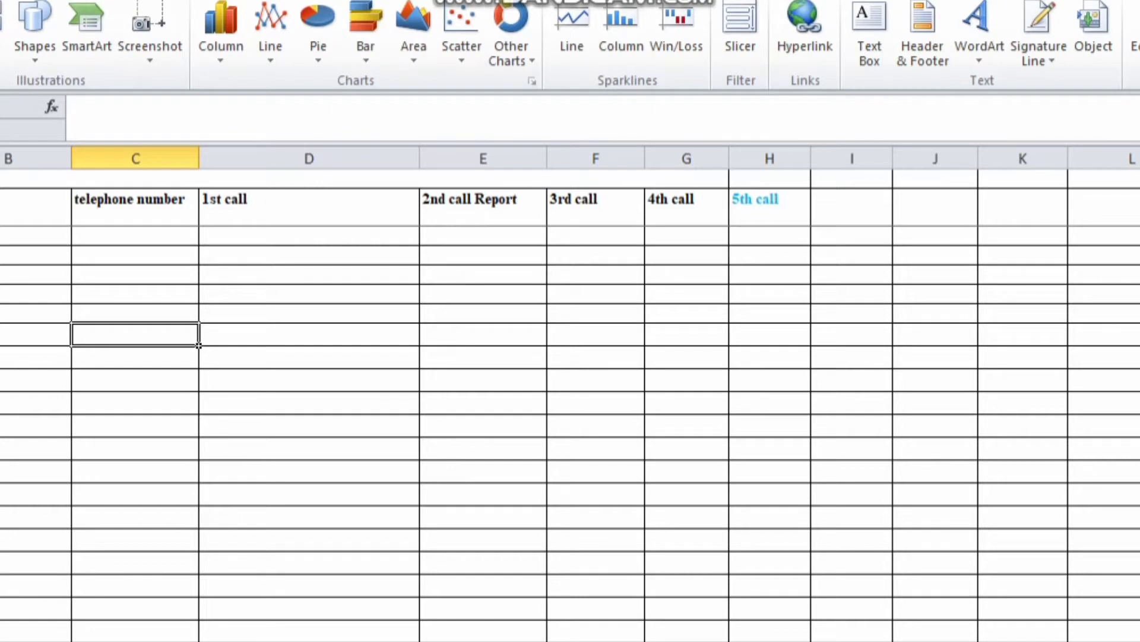
pyautogui.hotkey('ctrl', 't')
pyautogui.hotkey('alt', 'm')
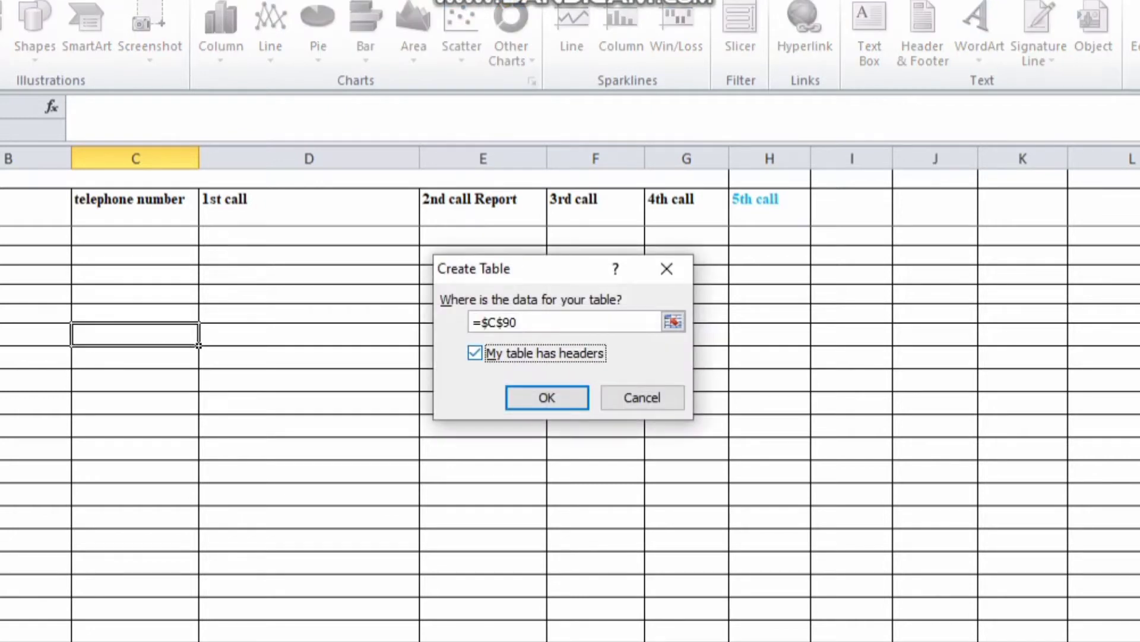
pyautogui.press('Return')
pyautogui.click(309, 356)
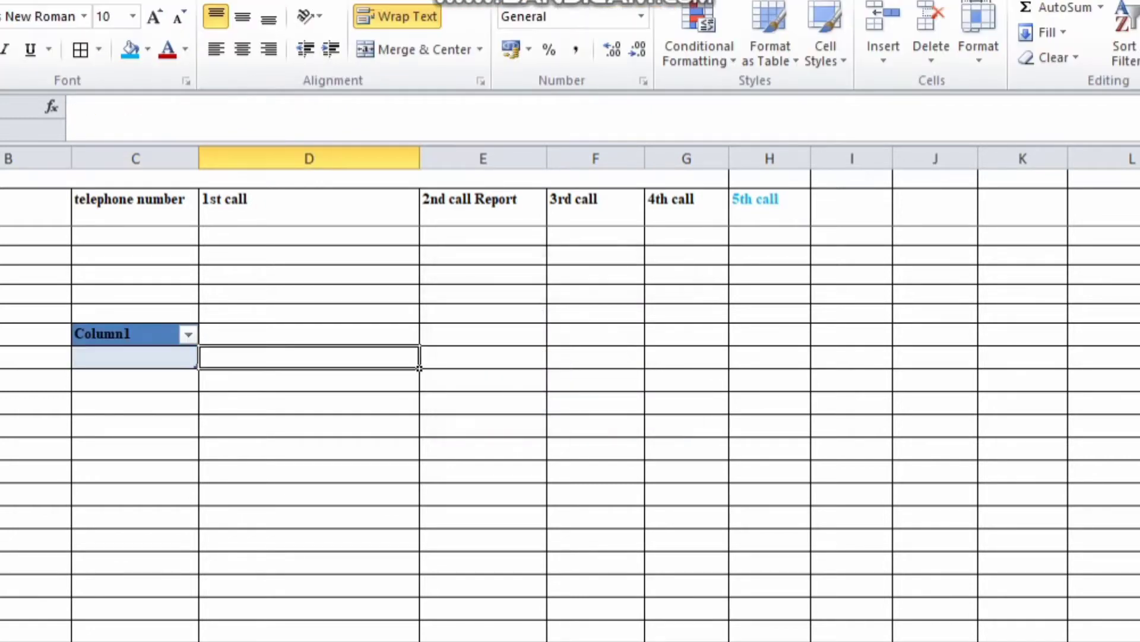
pyautogui.click(188, 334)
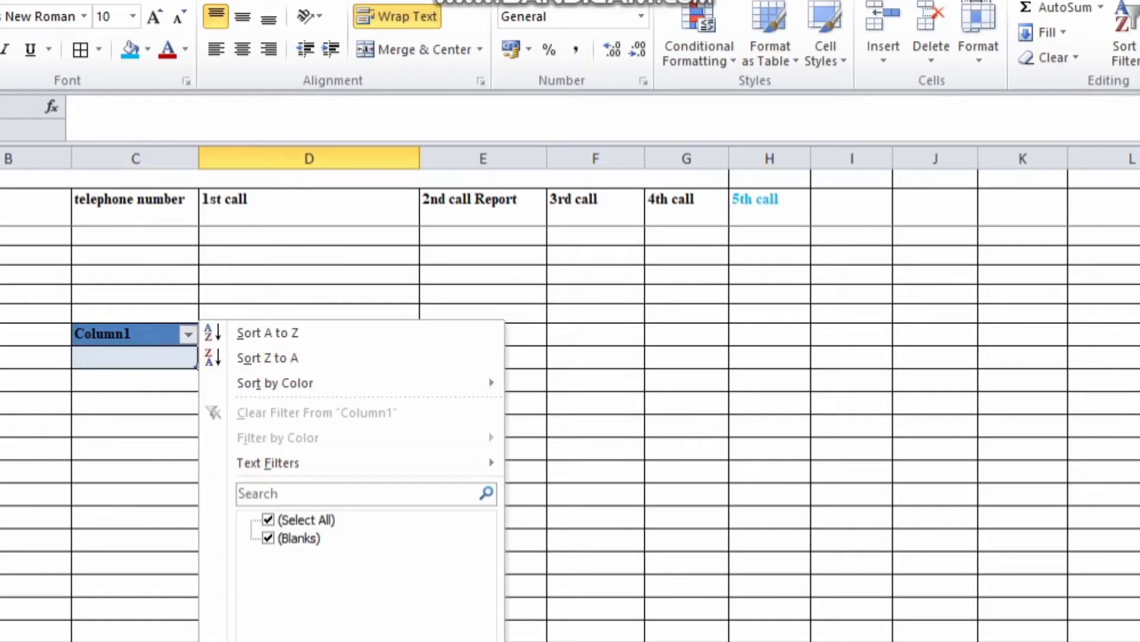
pyautogui.press('Escape')
# - Delete the new table in the telephone number column together with the surrounding cell contents
pyautogui.moveTo(36, 255); pyautogui.dragTo(419, 459)
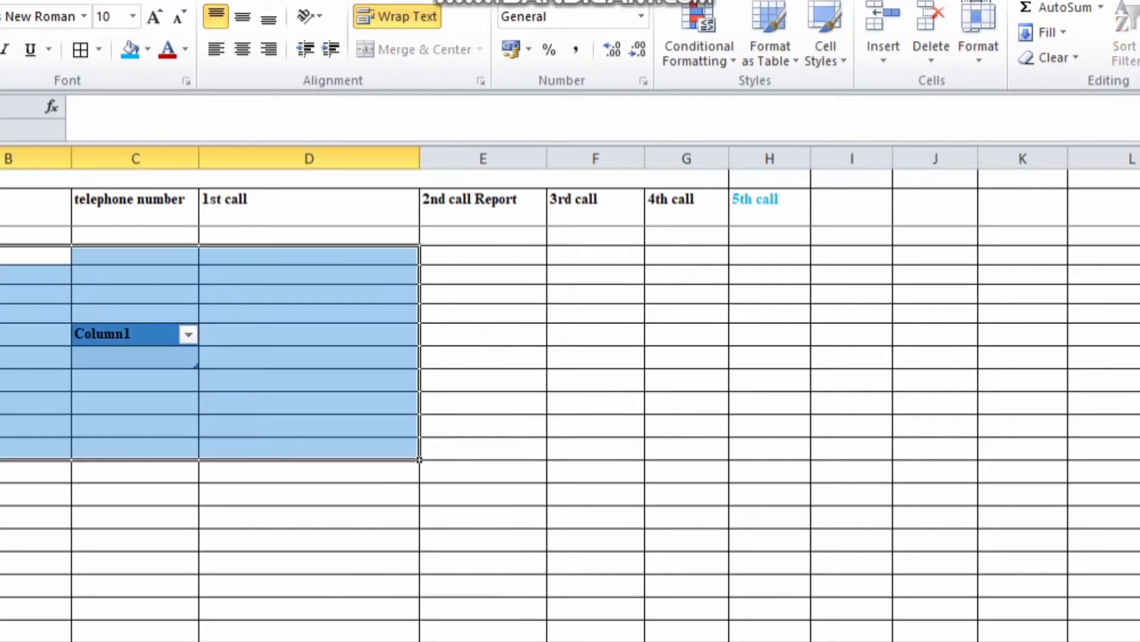
pyautogui.press('Delete')
pyautogui.click(309, 356)
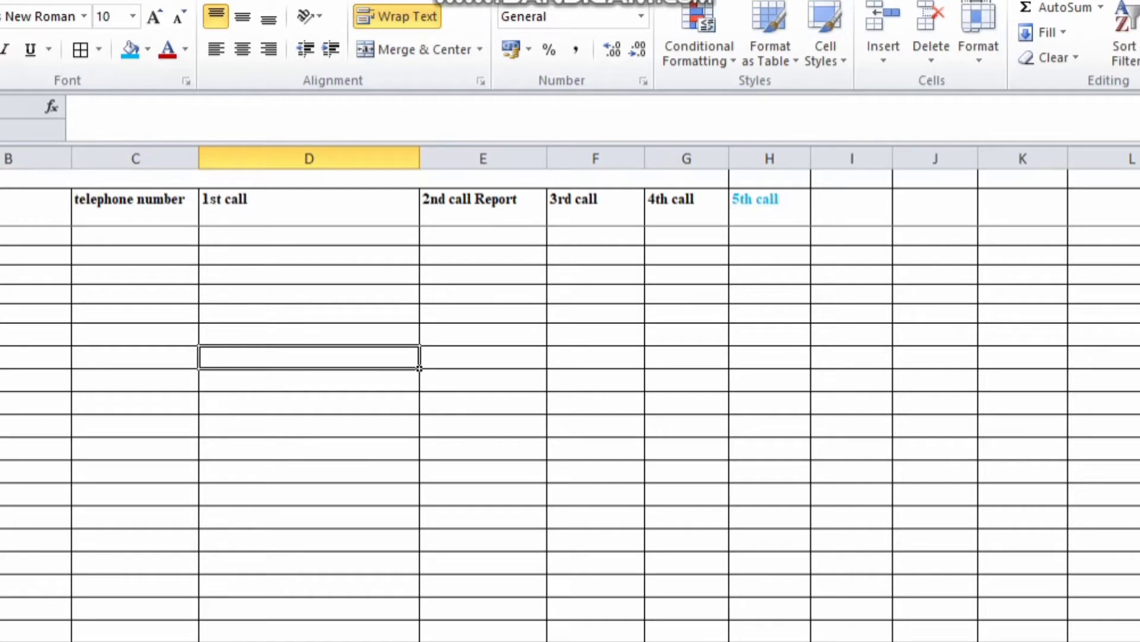
# - Create a table without existing headers from empty cell D91 and open its column's filter options
pyautogui.click(26, 1)
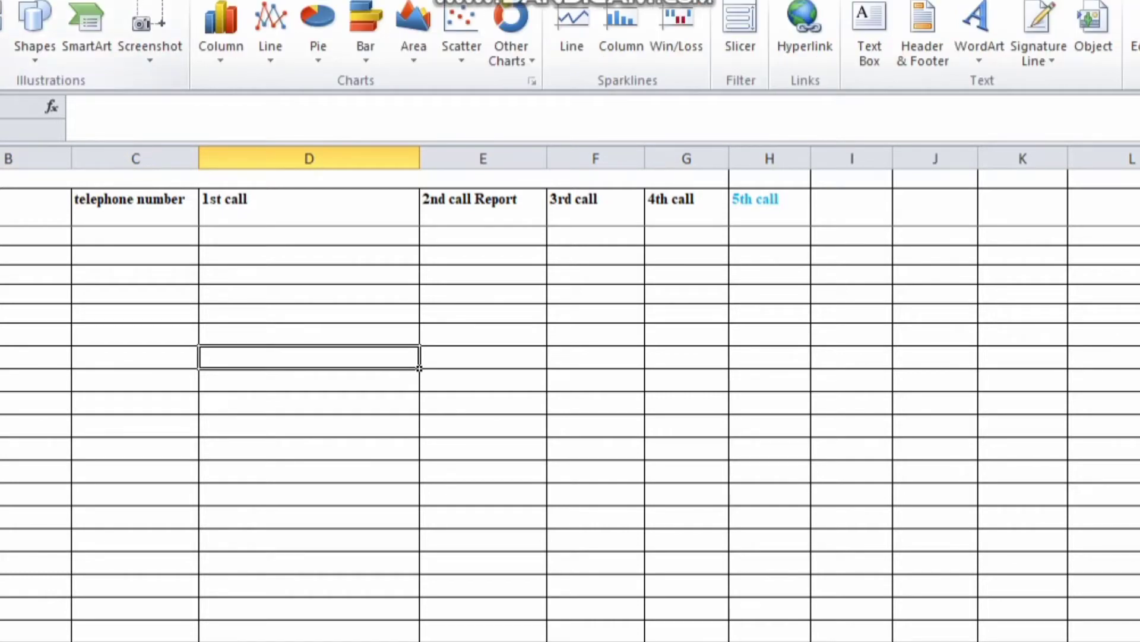
pyautogui.hotkey('ctrl', 't')
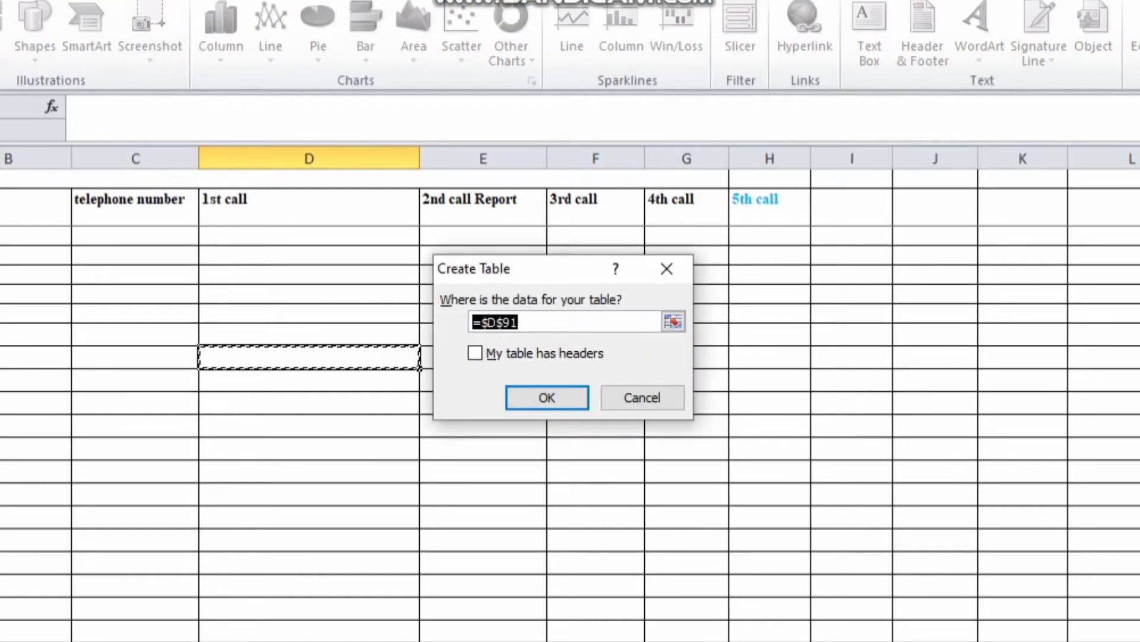
pyautogui.press('Return')
pyautogui.hotkey('alt', 'Down')
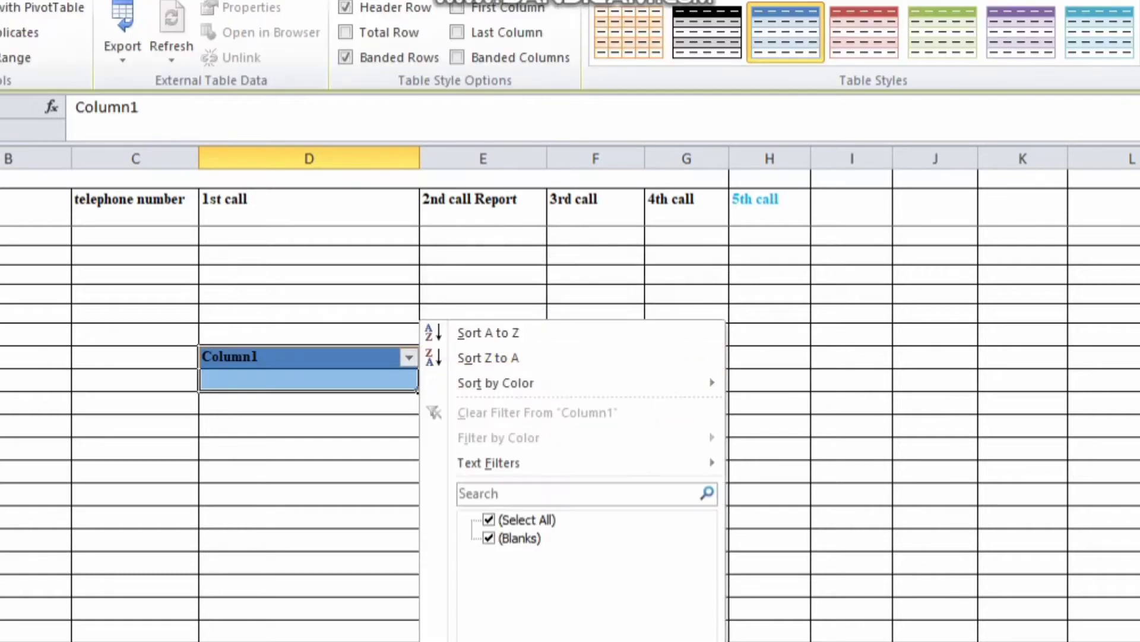
# - Remove the new table from the 1st call column
pyautogui.moveTo(483, 516); pyautogui.dragTo(6, 235)
pyautogui.hotkey('ctrl', 'z')
pyautogui.click(135, 356)
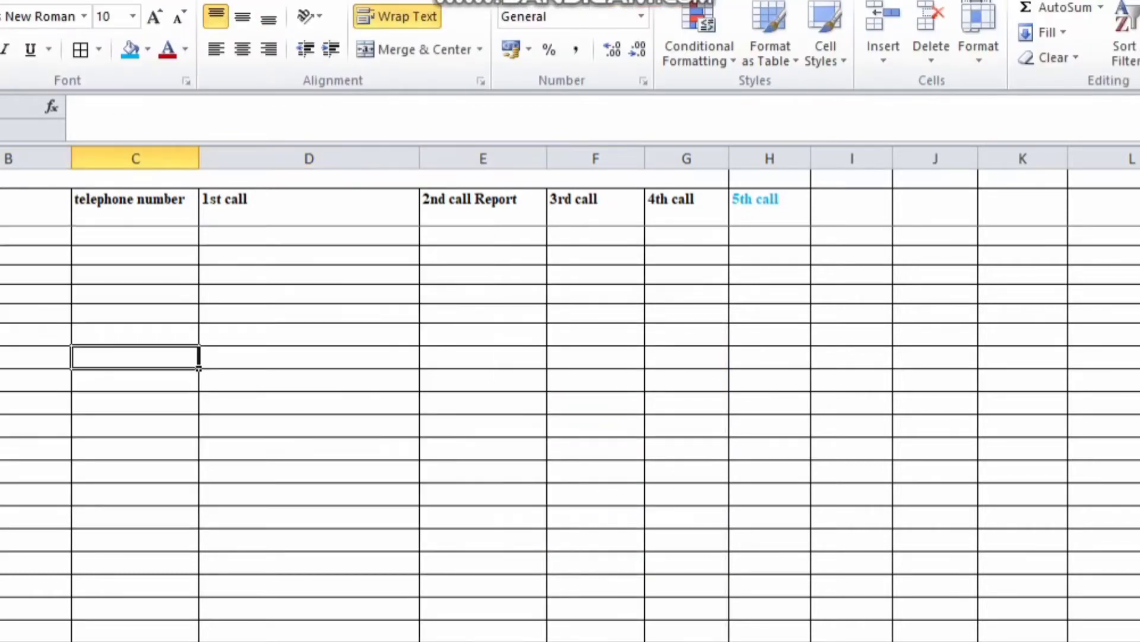
# - Insert the picture file 20210519_012934.jpg into the sheet from the computer
pyautogui.click(3, 1)
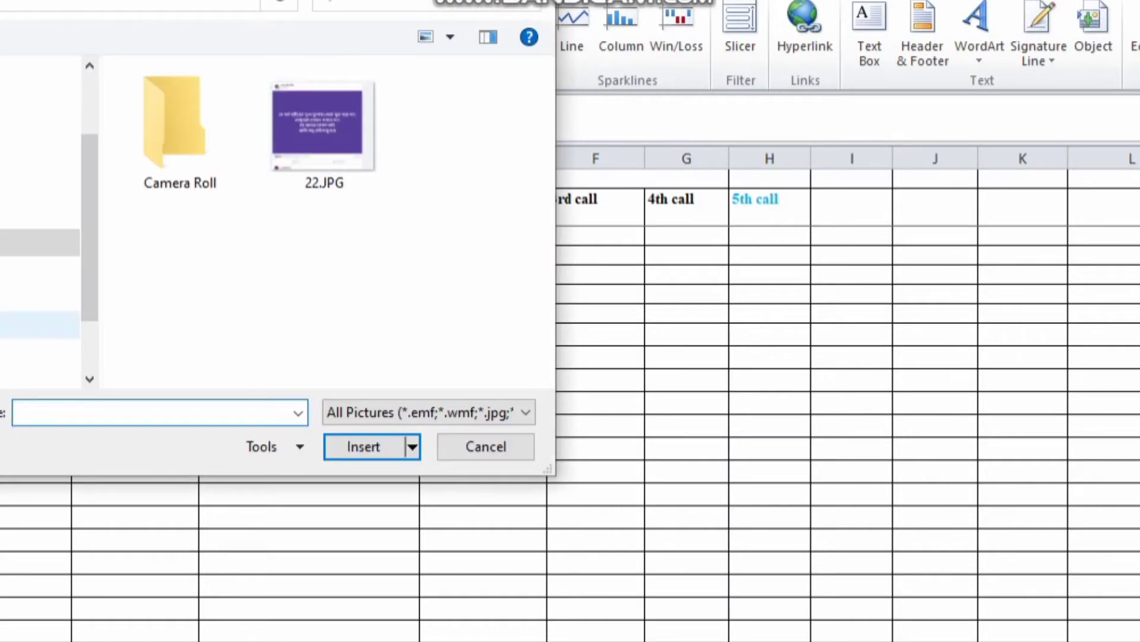
pyautogui.click(40, 325)
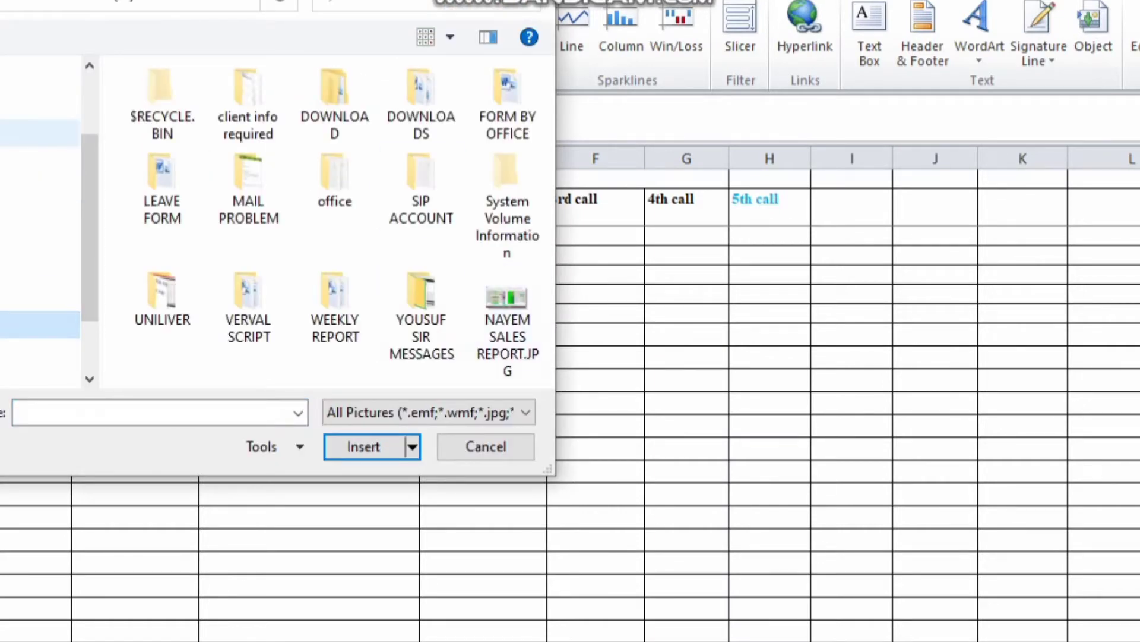
pyautogui.click(40, 188)
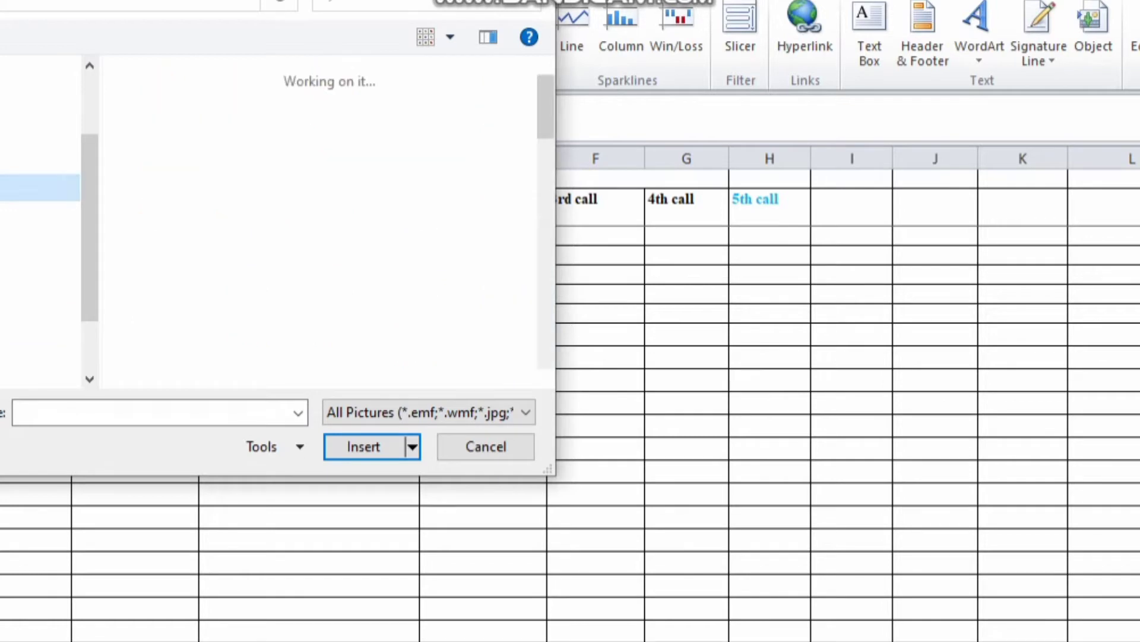
pyautogui.click(472, 312)
pyautogui.scroll(-10, 472, 297)
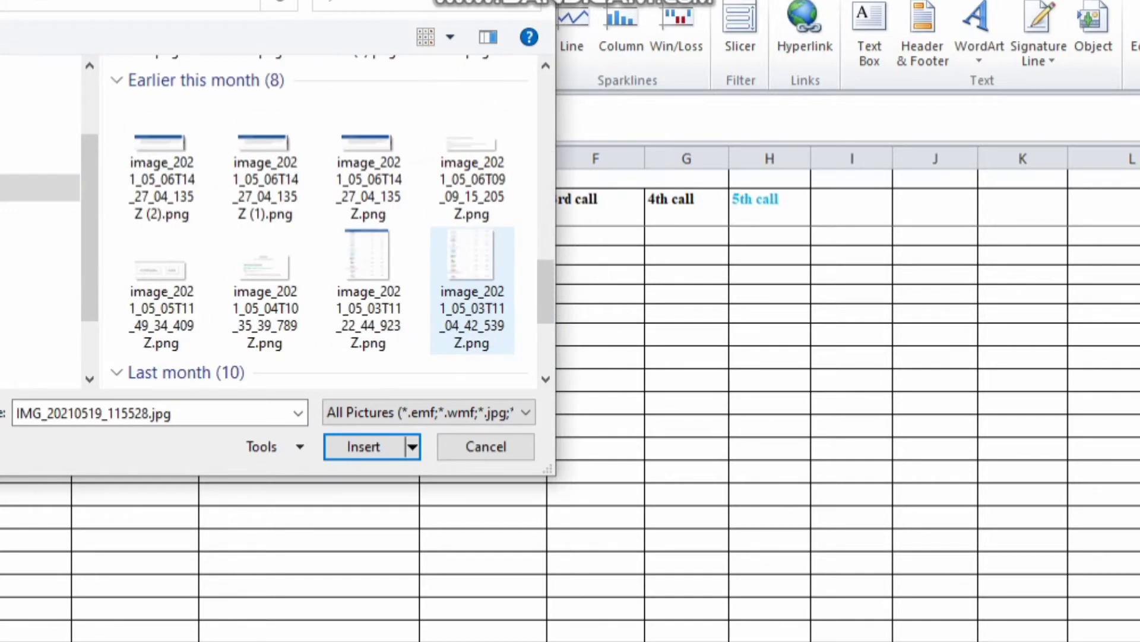
pyautogui.scroll(8, 472, 297)
pyautogui.scroll(3, 320, 223)
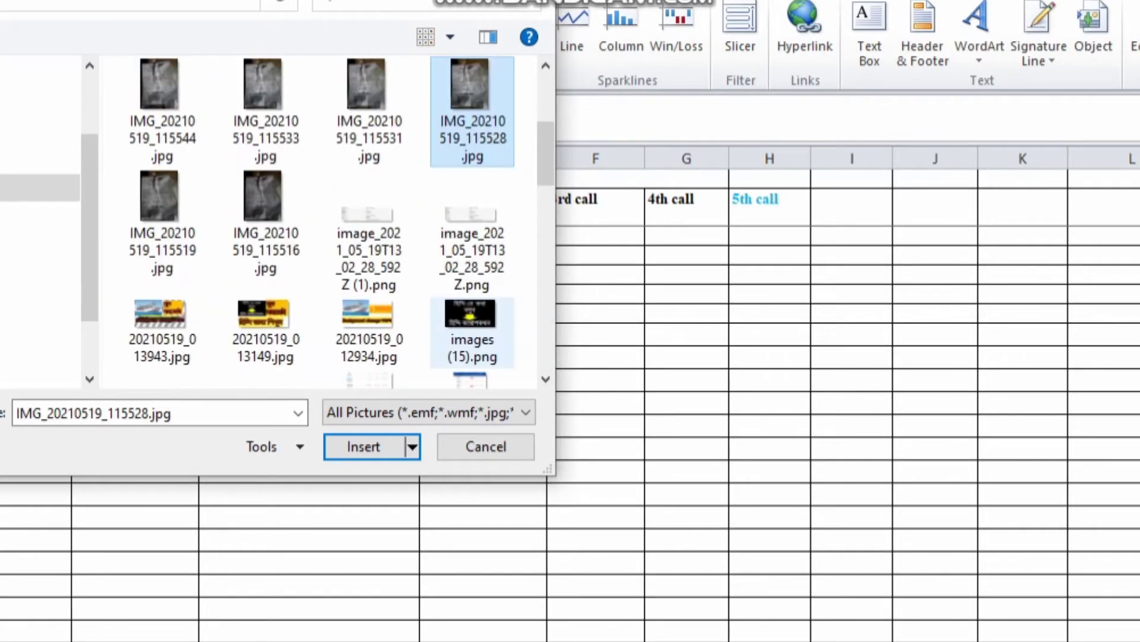
pyautogui.scroll(3, 472, 333)
pyautogui.scroll(-5, 368, 202)
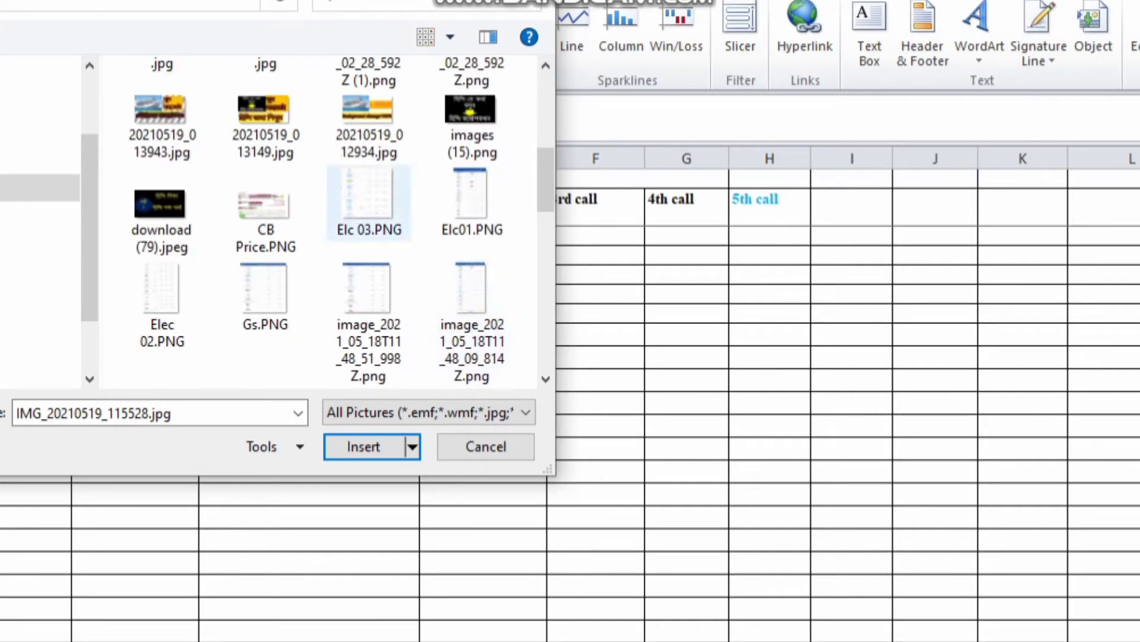
pyautogui.click(368, 128)
pyautogui.press('Return')
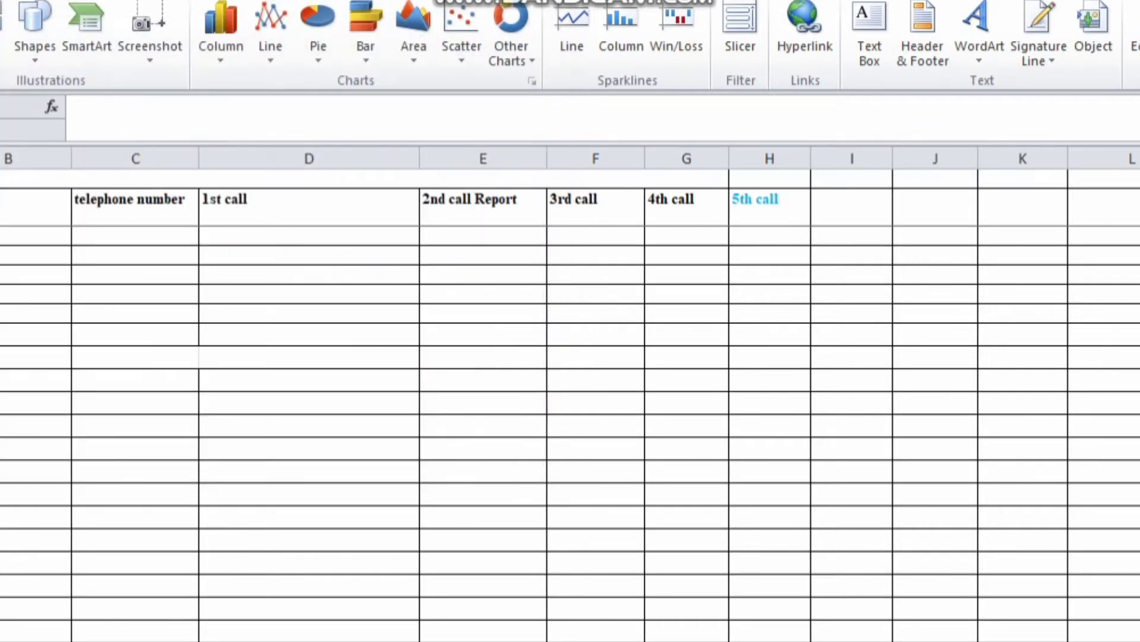
# - Look over the inserted cruise ship picture and delete it from the sheet
pyautogui.scroll(-7, 594, 433)
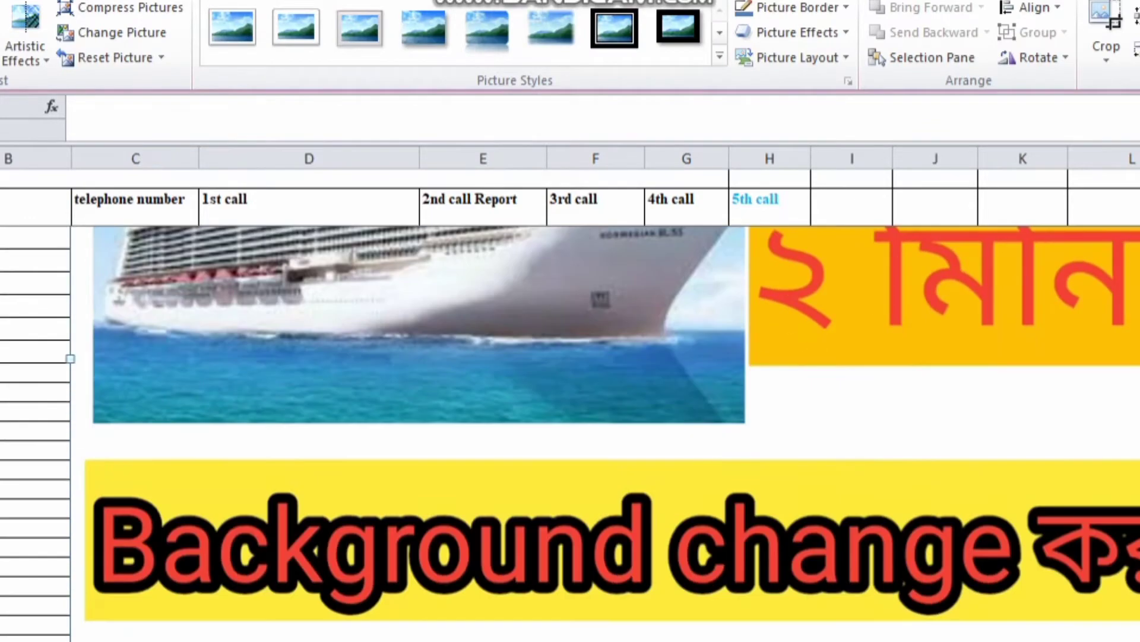
pyautogui.scroll(6, 594, 434)
pyautogui.scroll(-4, 612, 434)
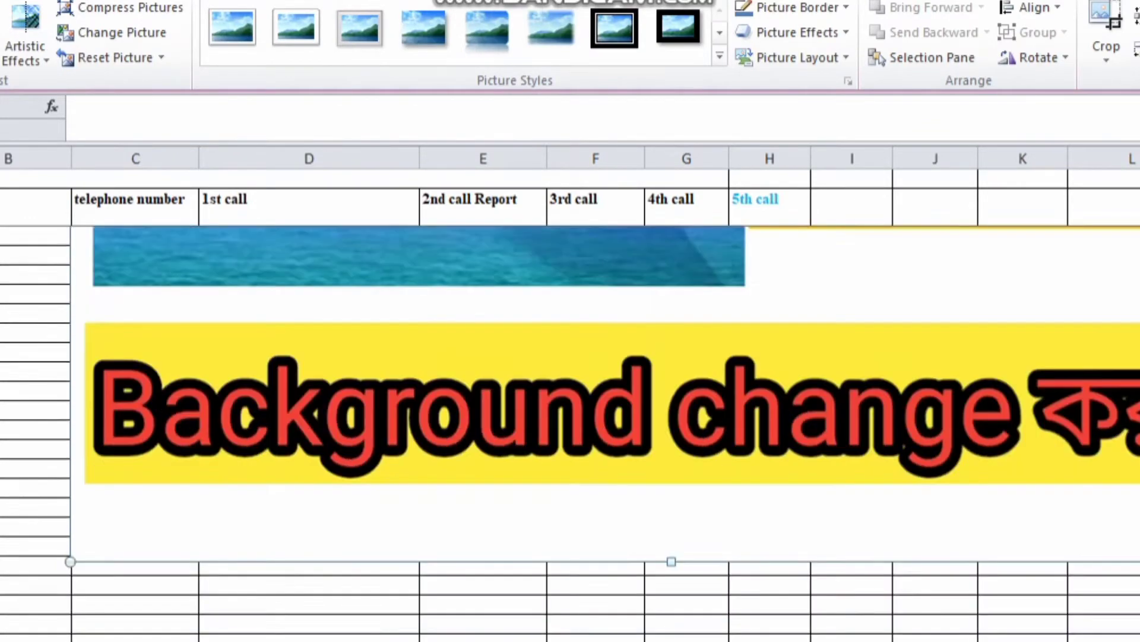
pyautogui.scroll(3, 612, 433)
pyautogui.scroll(-2, 612, 433)
pyautogui.scroll(2, 612, 433)
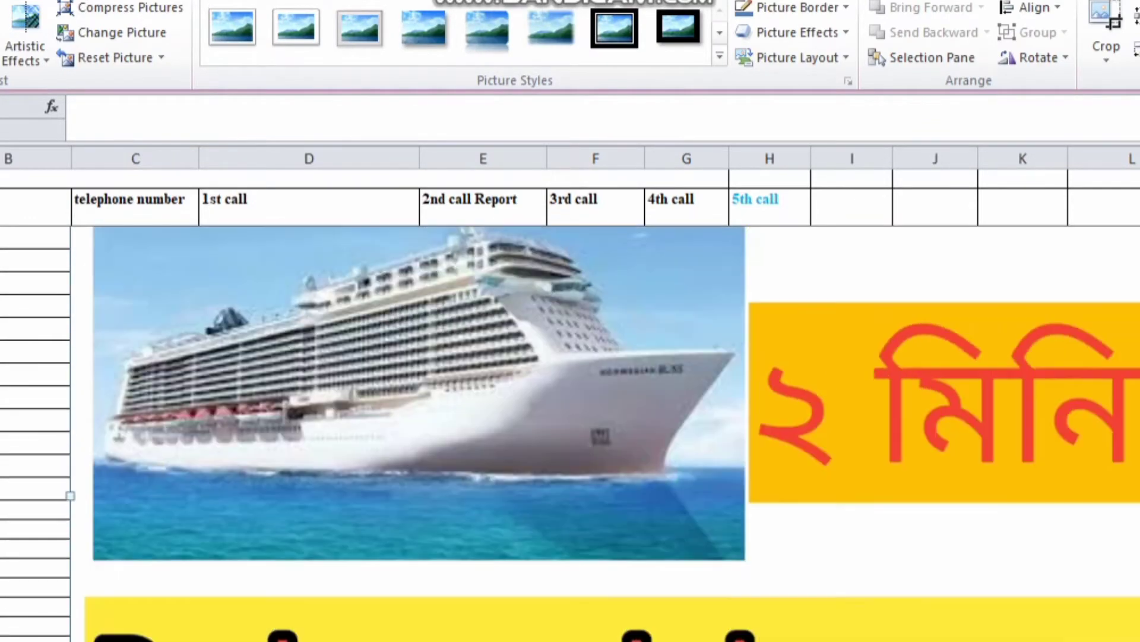
pyautogui.scroll(1, 611, 433)
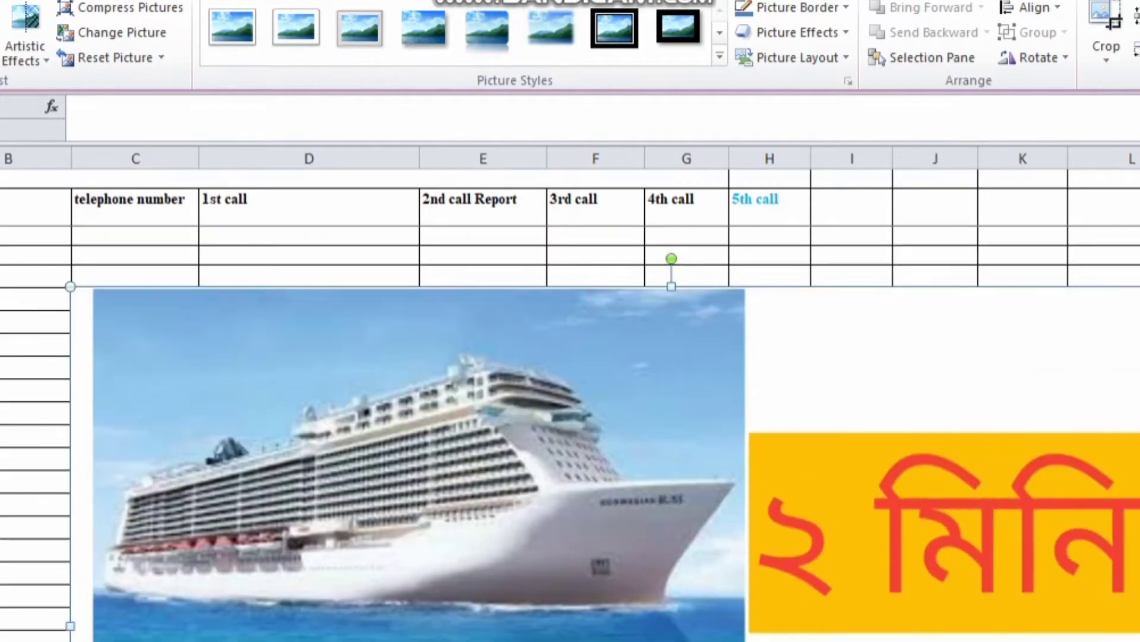
pyautogui.press('Delete')
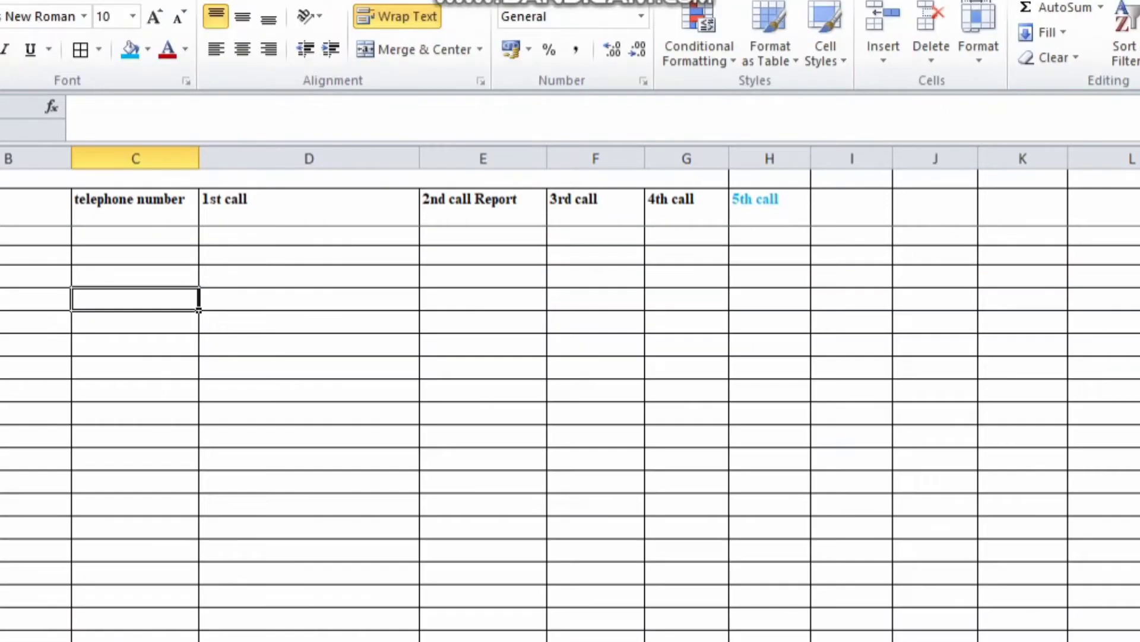
# - Search the clip art for COW and insert the cow picture into the sheet
pyautogui.hotkey('alt', 'n')
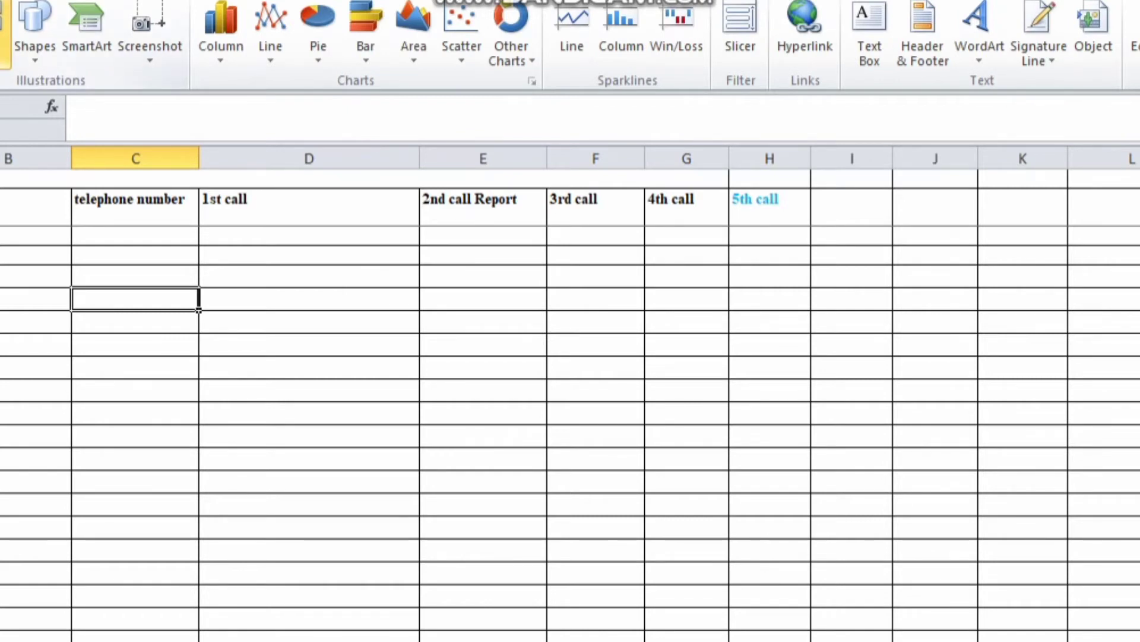
pyautogui.click(4, 32)
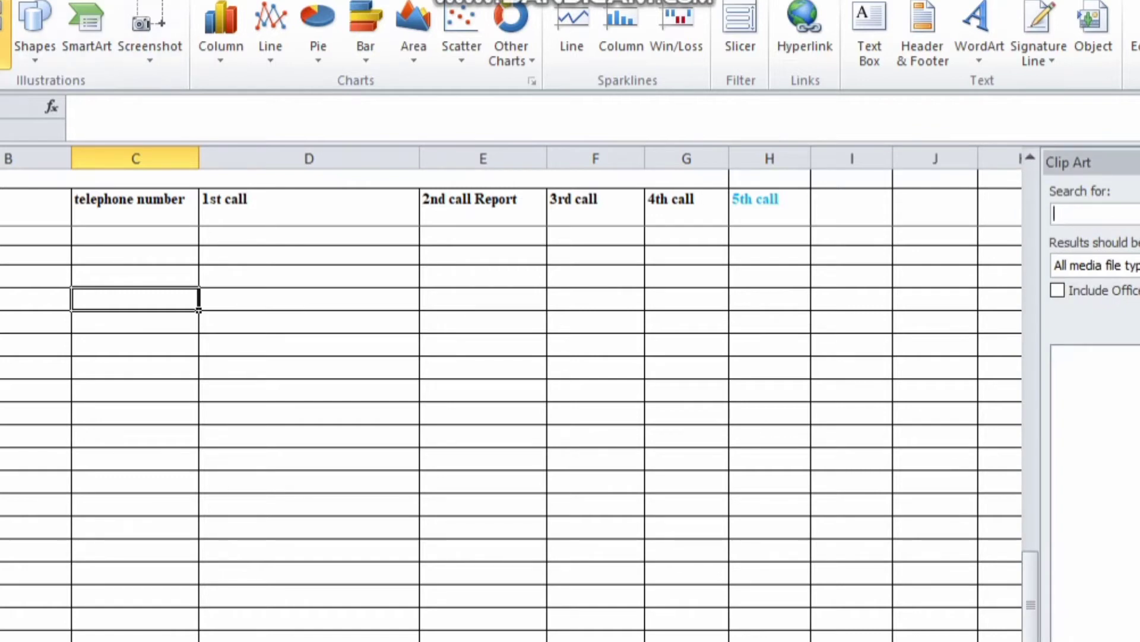
pyautogui.write('COW')
pyautogui.press('Return')
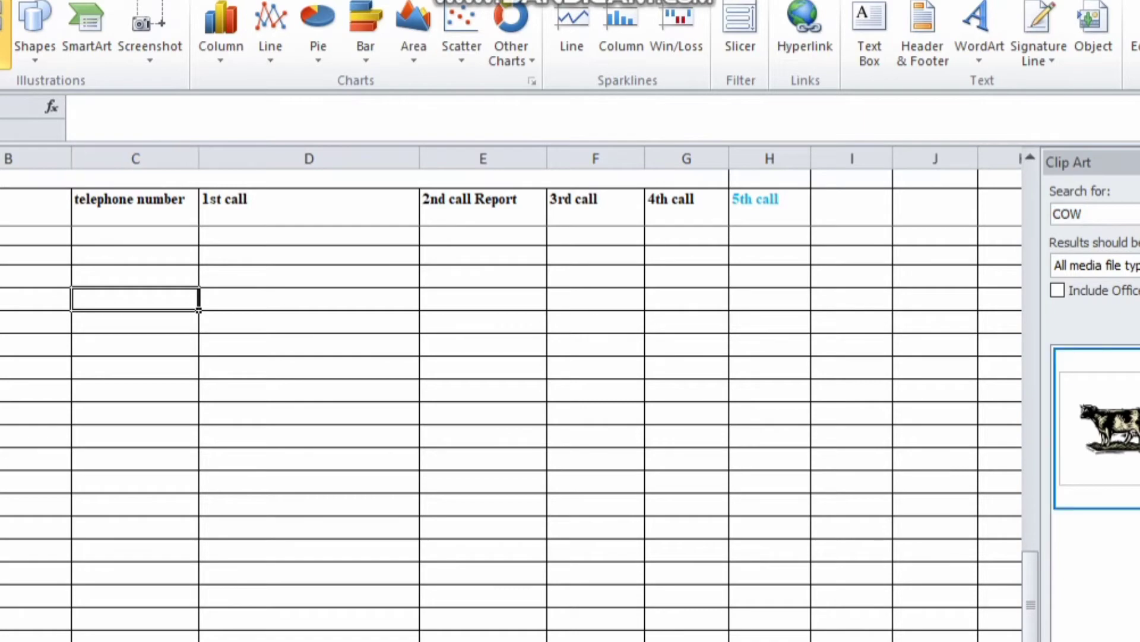
pyautogui.click(1108, 426)
# - Move the cow picture so that it lies across columns E to G
pyautogui.click(484, 413)
pyautogui.moveTo(237, 380); pyautogui.dragTo(718, 386)
pyautogui.moveTo(717, 386); pyautogui.dragTo(474, 383)
pyautogui.moveTo(474, 383); pyautogui.dragTo(594, 389)
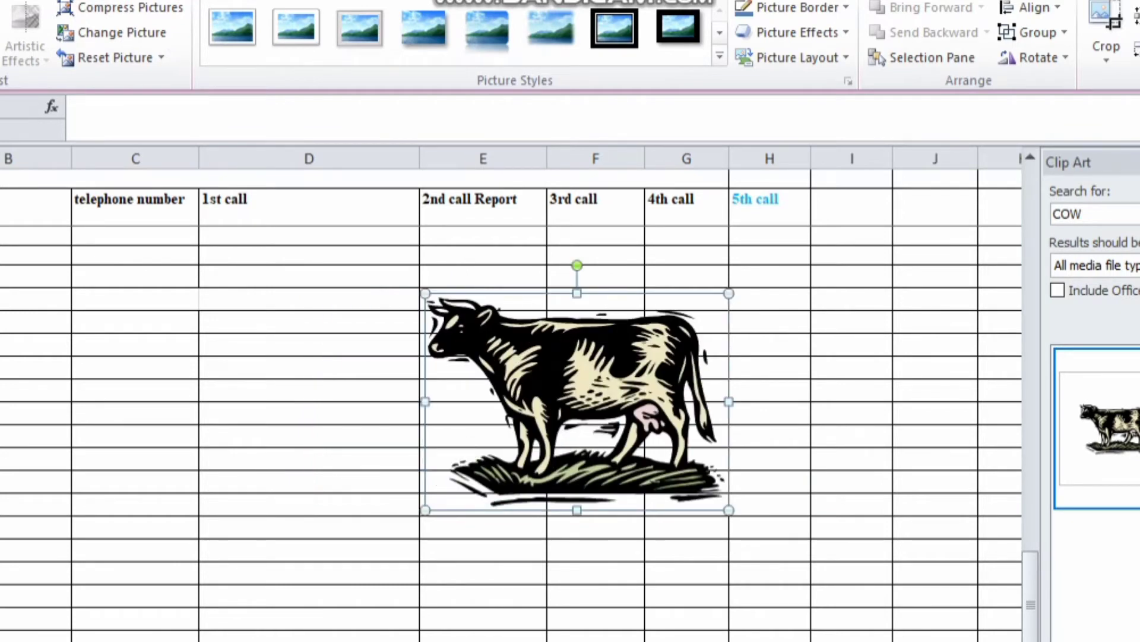
# - Delete the cow picture and close the Clip Art pane
pyautogui.press('Delete')
pyautogui.click(1139, 162)
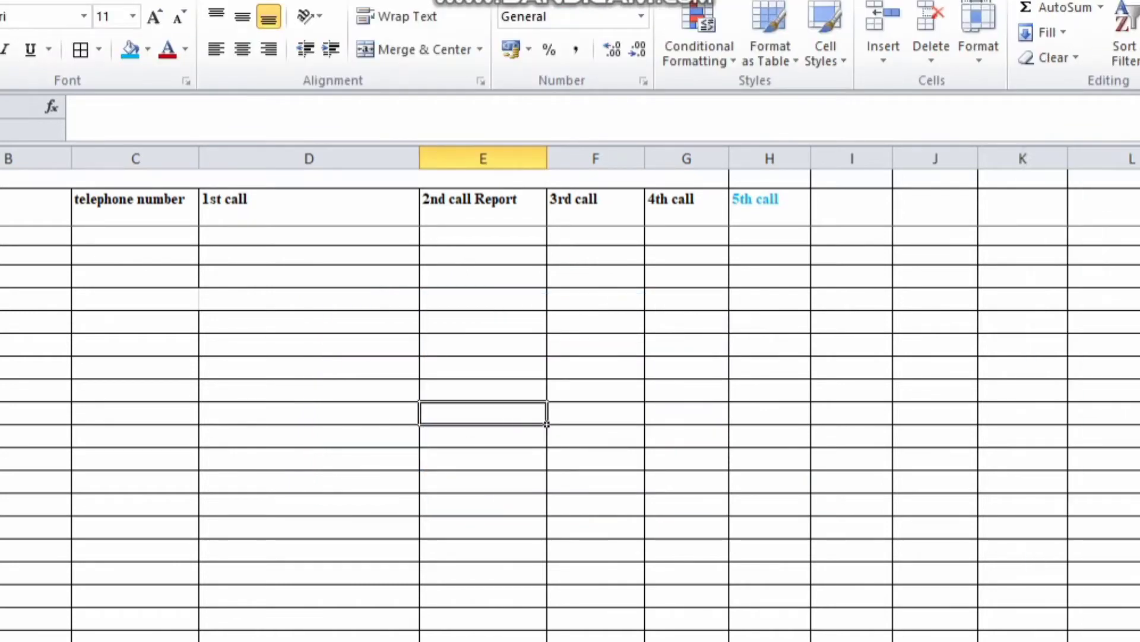
# - Draw a large oval shape across columns D to H below the headings and apply the black shape style
pyautogui.click(0, 0)
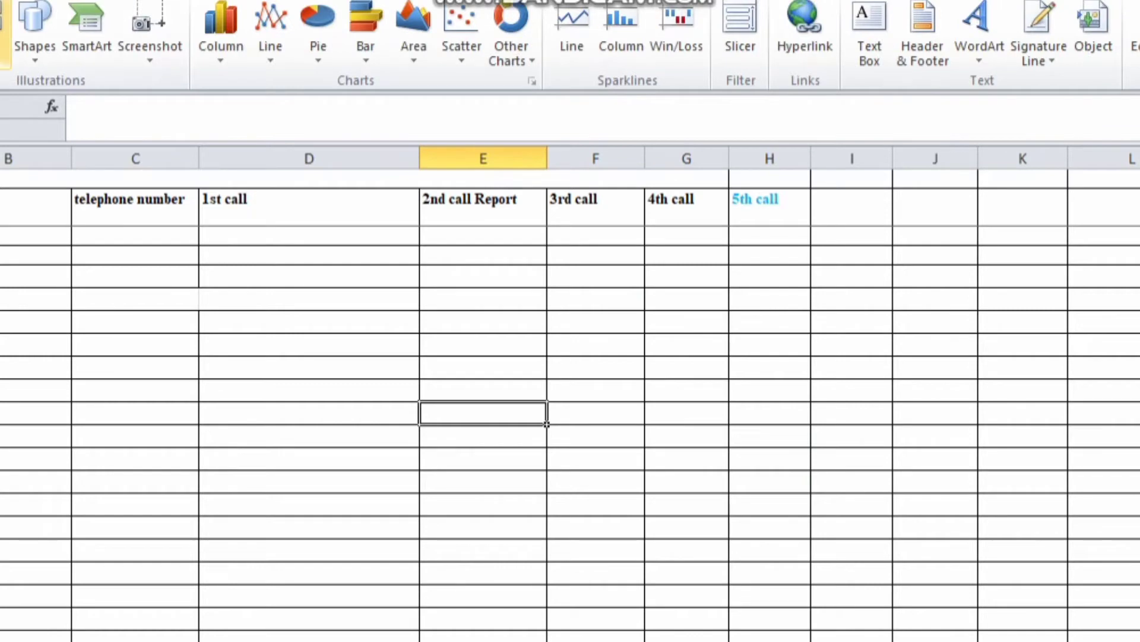
pyautogui.click(34, 23)
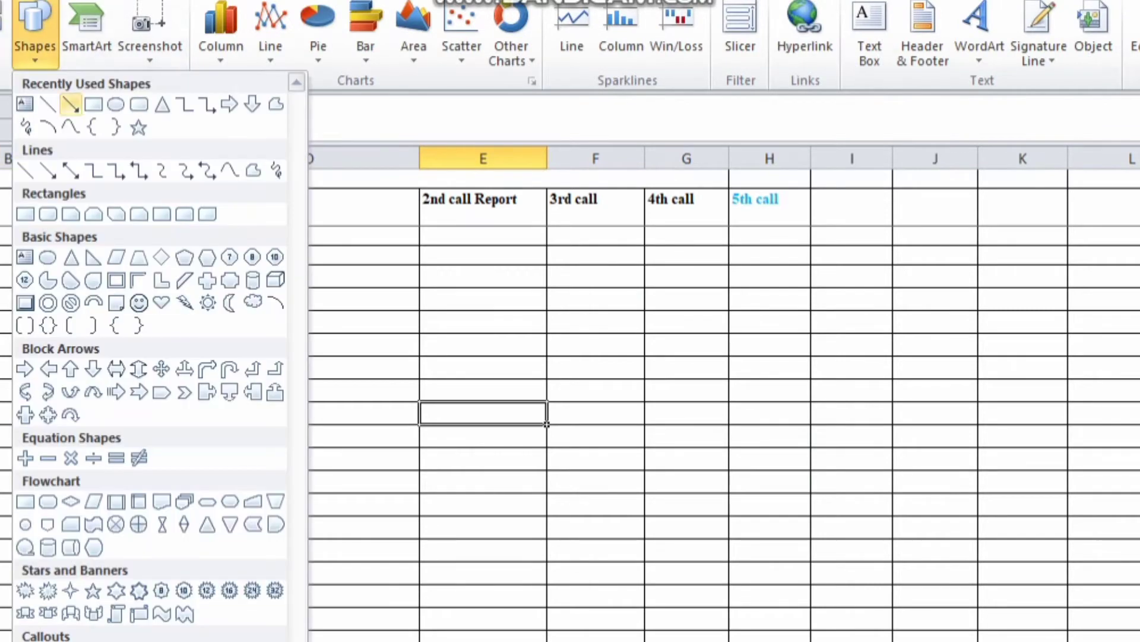
pyautogui.moveTo(322, 236); pyautogui.dragTo(820, 503)
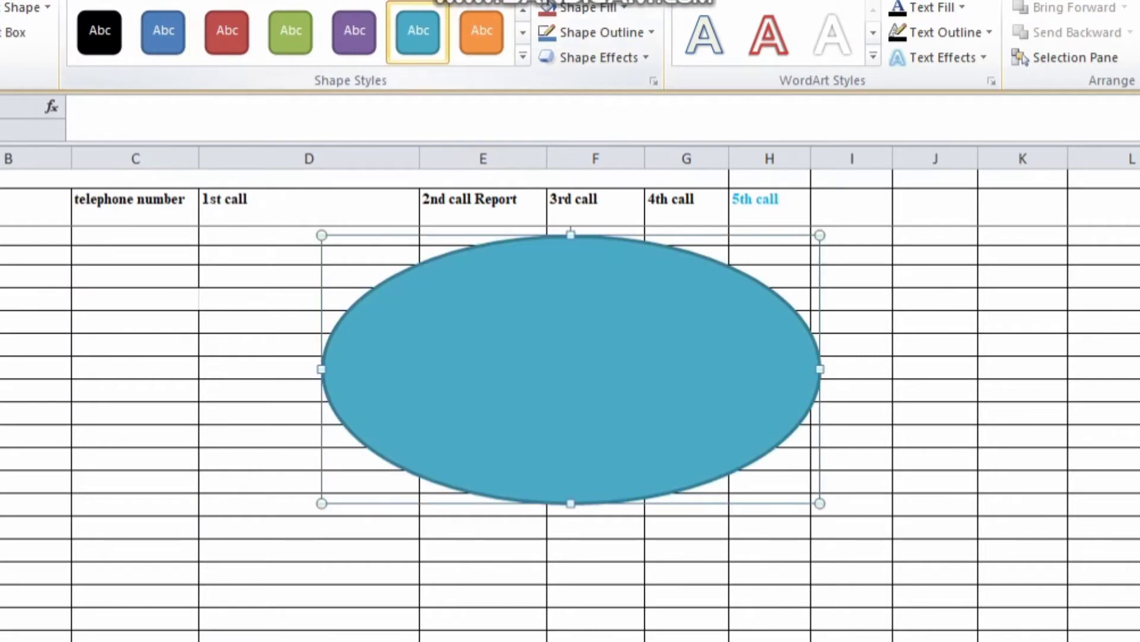
pyautogui.click(99, 31)
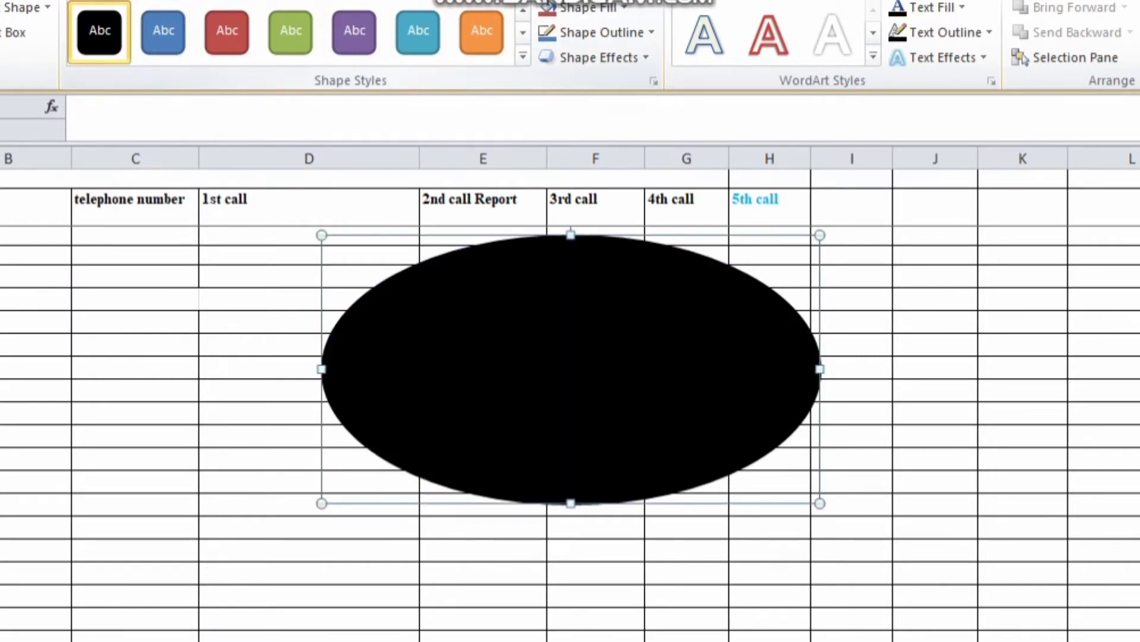
# - Fill the oval with several lines of filler text starting with DFDSFD and set its shape style to black
pyautogui.write('DFDSFD')
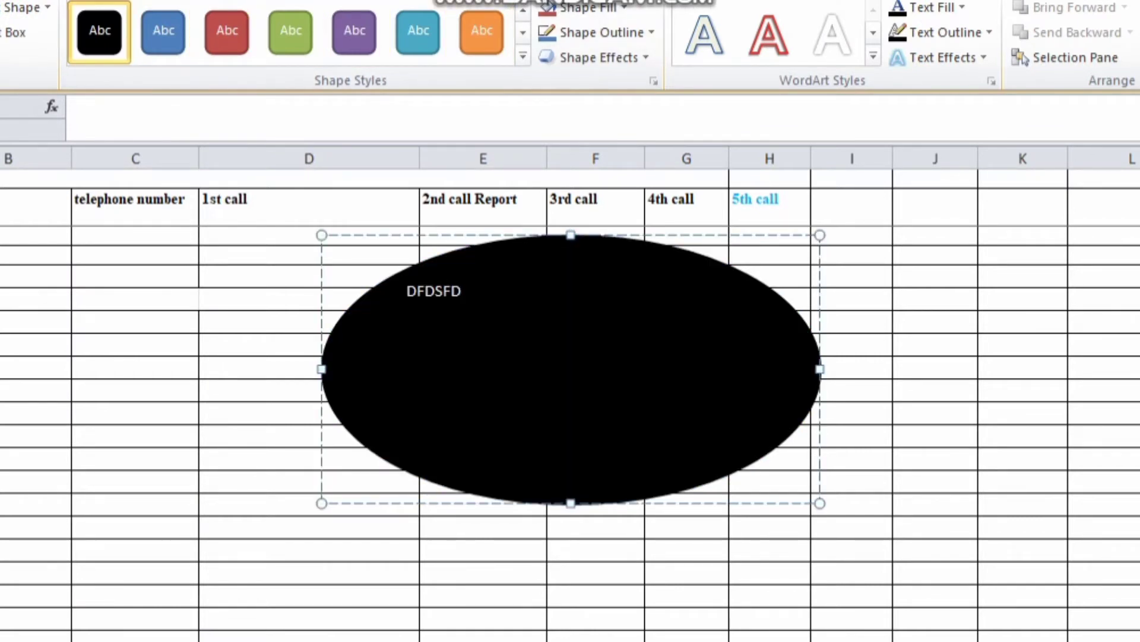
pyautogui.write('DSFSDFSDSDSDSDSDSDSDSDSD')
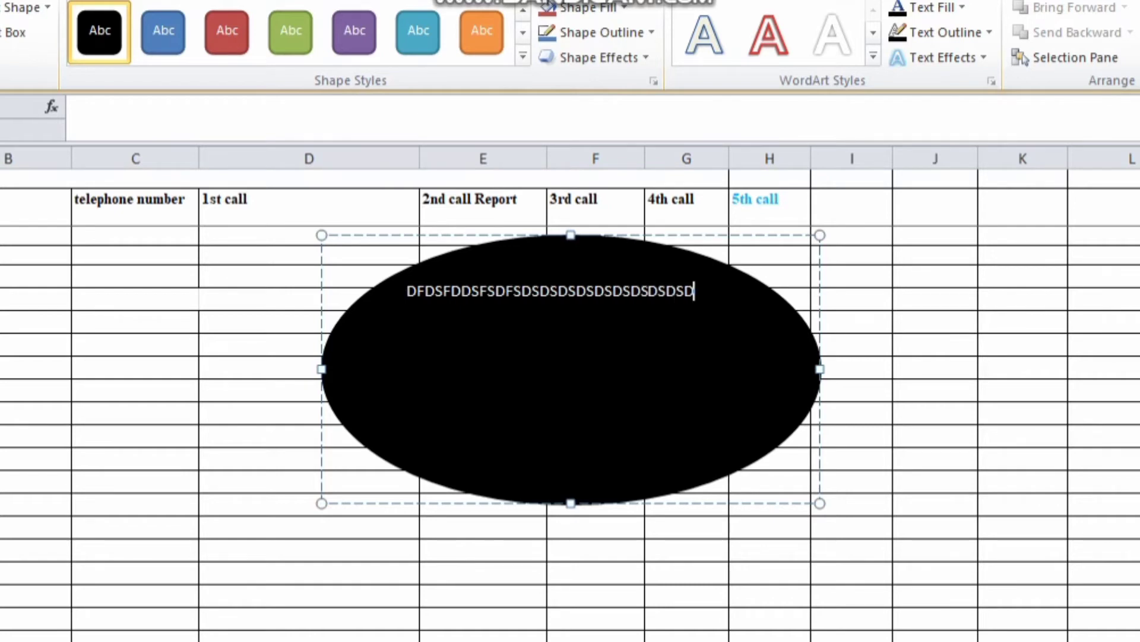
pyautogui.write('SDSDSDSDSDSDSDSDSDSDSDSDSDSDSDSDSDSDSDSDSDSDSDSDSDSDSDSDSDSDSDSDSDSDSDSDSDSDSDSDSDSDSDSDSDSDSDSDSDSDSDSDSDSDSDSDSDSDSDSDSDSDSDSDSDSDSDSDSDSDSDSDSDSDSDSDSDSDSDSDSDSDSDSDSDSDSDSDSDSDSDSDSDSDSDSD')
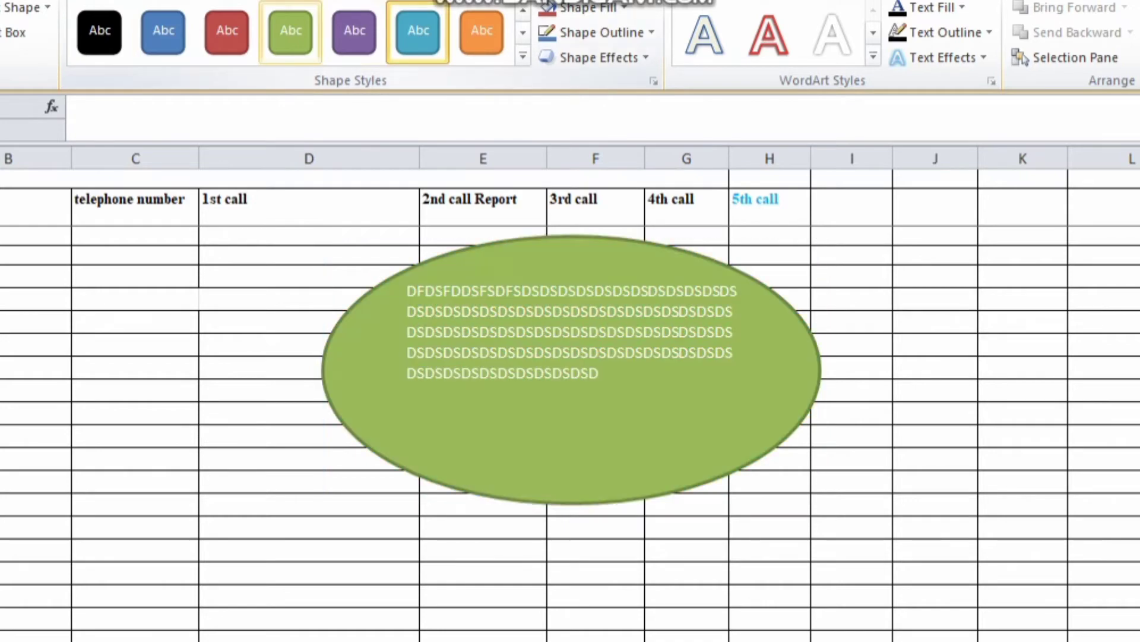
pyautogui.click(99, 31)
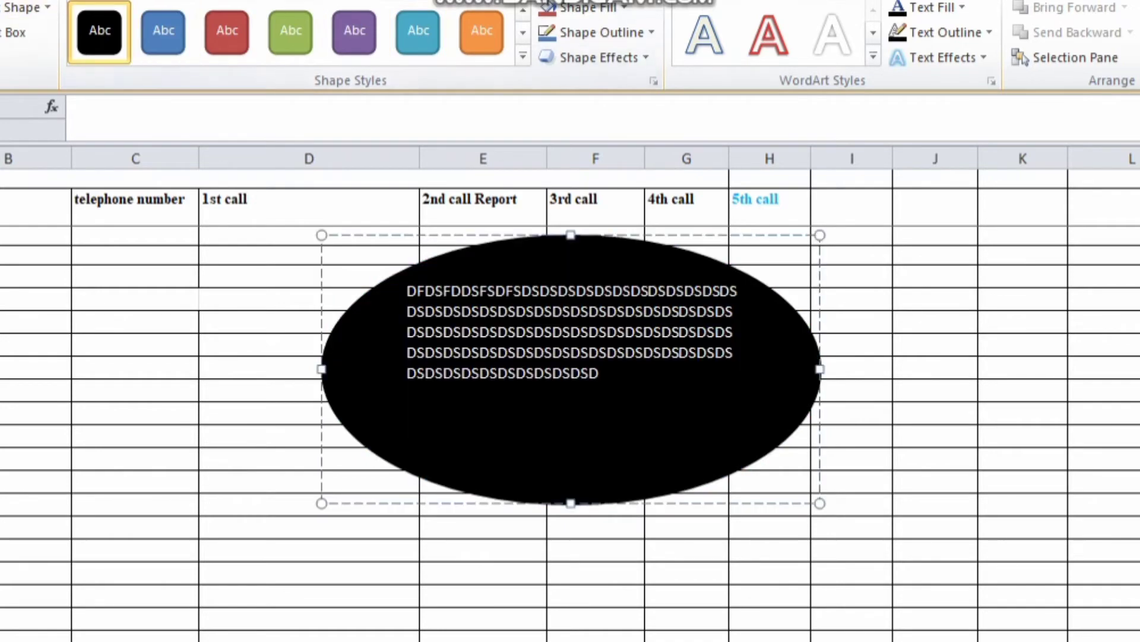
# - Draw a five-point star across columns B to D and enter filler text starting with DDSFDSFD in it
pyautogui.scroll(6, 99, 30)
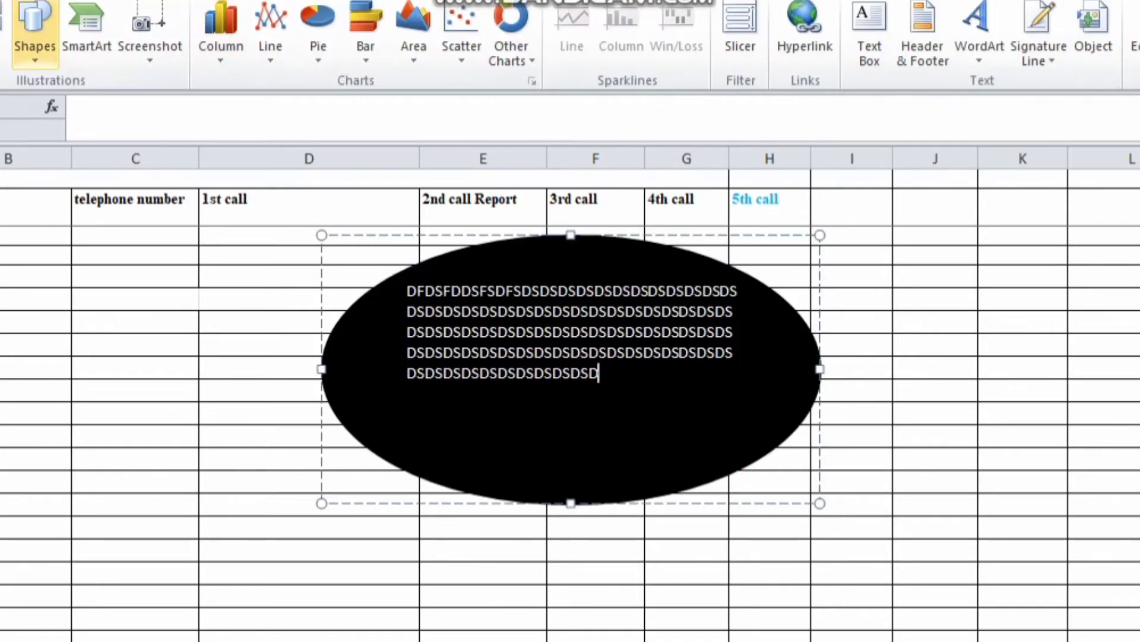
pyautogui.click(34, 33)
pyautogui.click(138, 126)
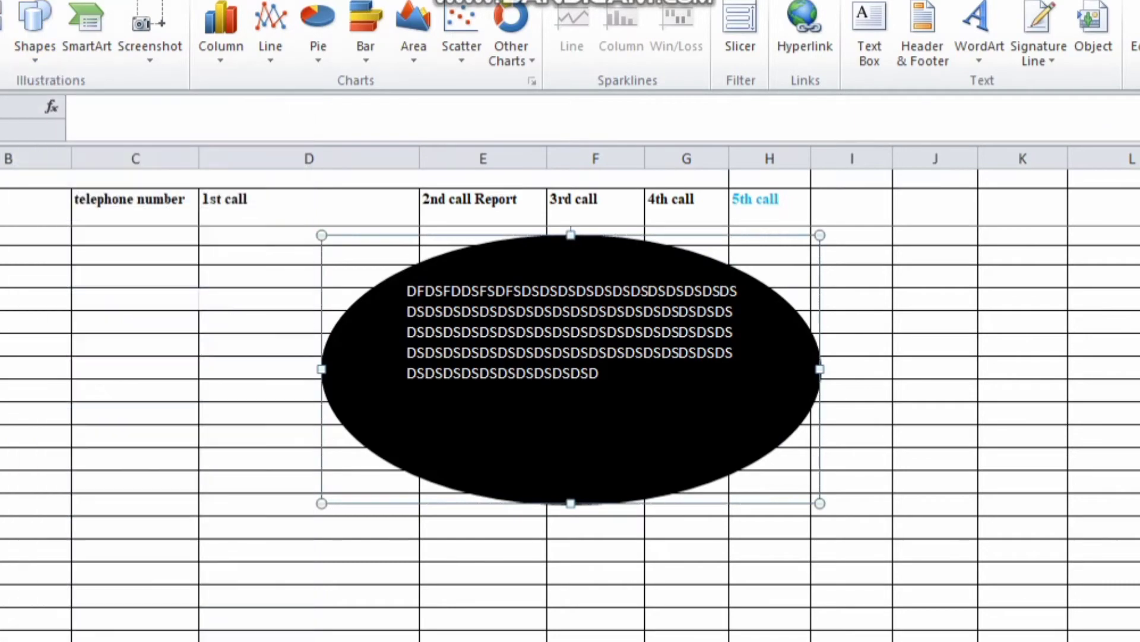
pyautogui.moveTo(3, 271); pyautogui.dragTo(217, 528)
pyautogui.write('DDSFDS')
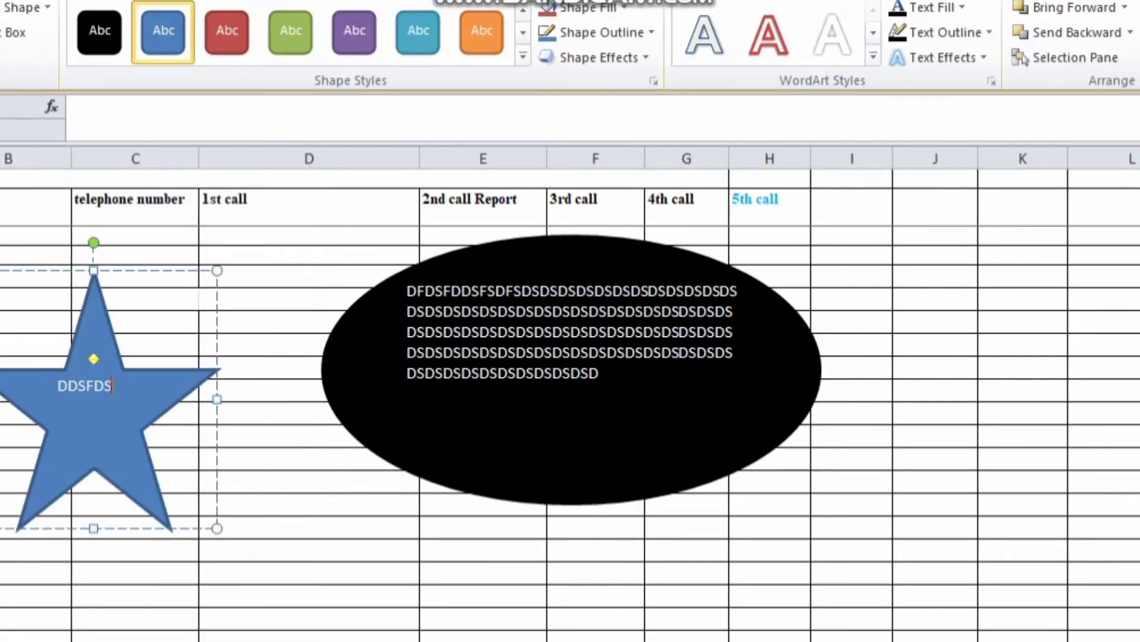
pyautogui.write('FDSFDDDDDDDDDDDDDDDDDDDDDDDDDDDDDD')
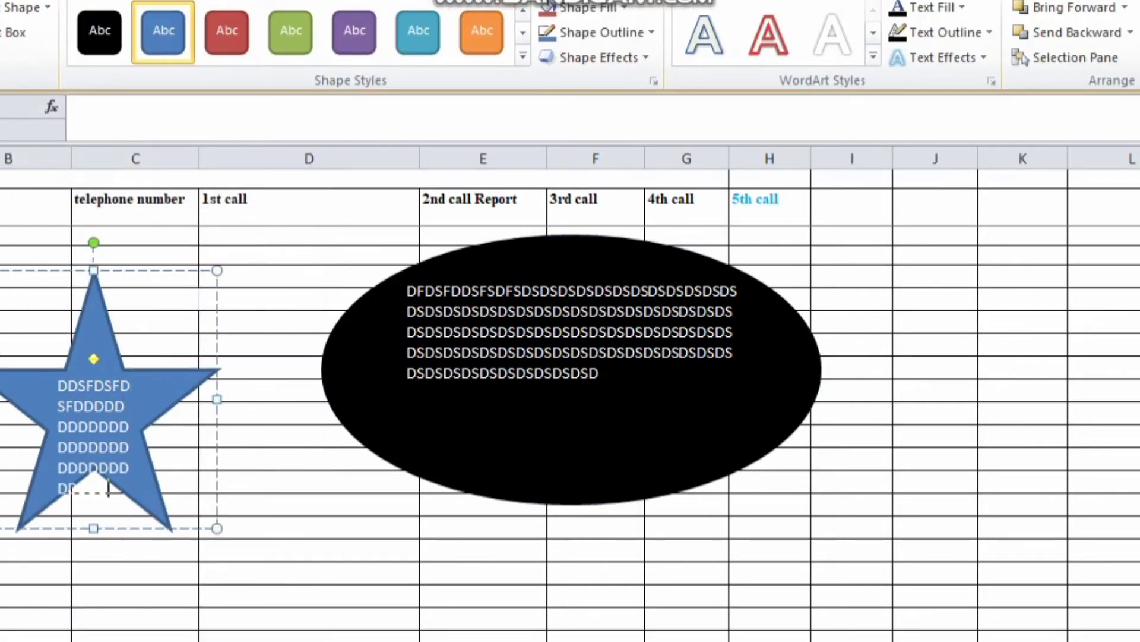
pyautogui.click(261, 390)
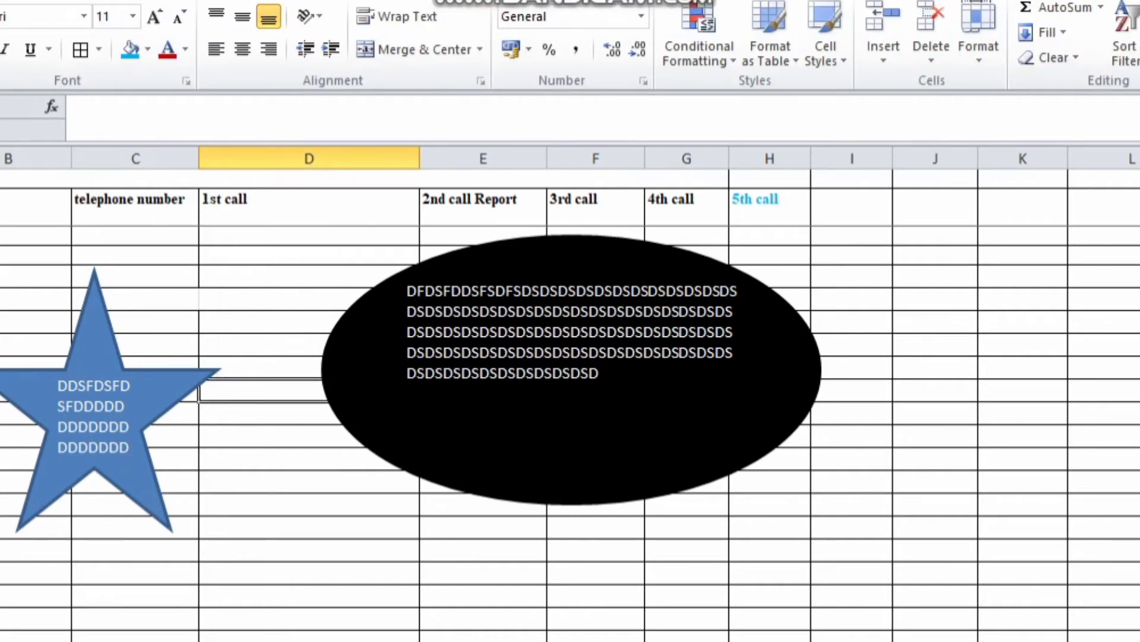
pyautogui.moveTo(852, 276); pyautogui.dragTo(1123, 414)
pyautogui.click(1023, 344)
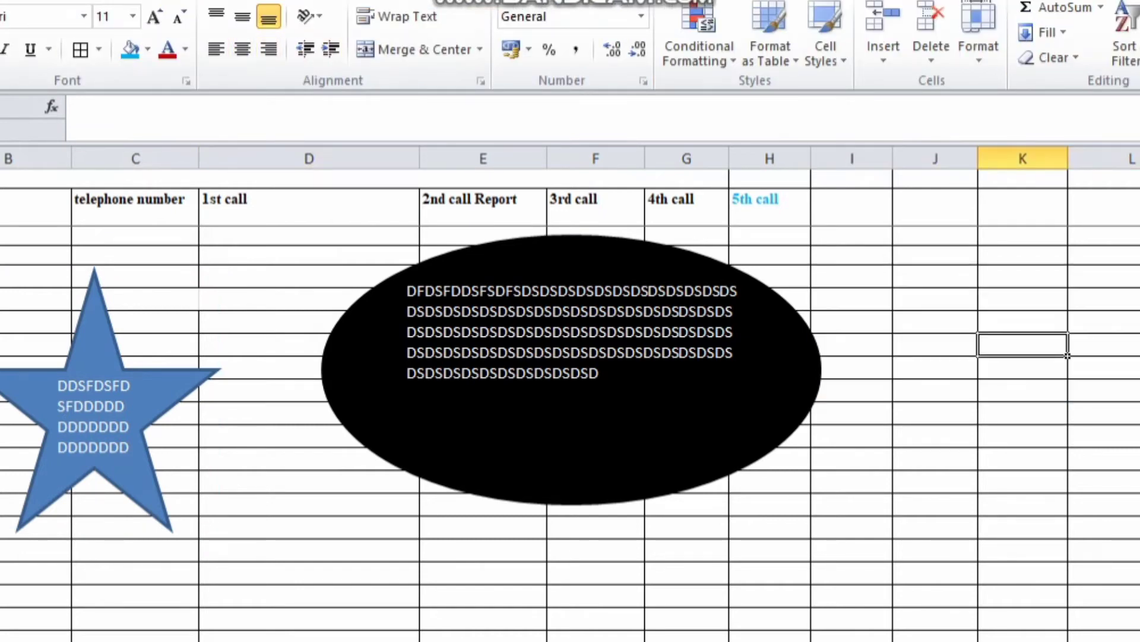
# - Draw a second oval starting in column K and enter the text DFDFDFDF in it
pyautogui.click(35, 35)
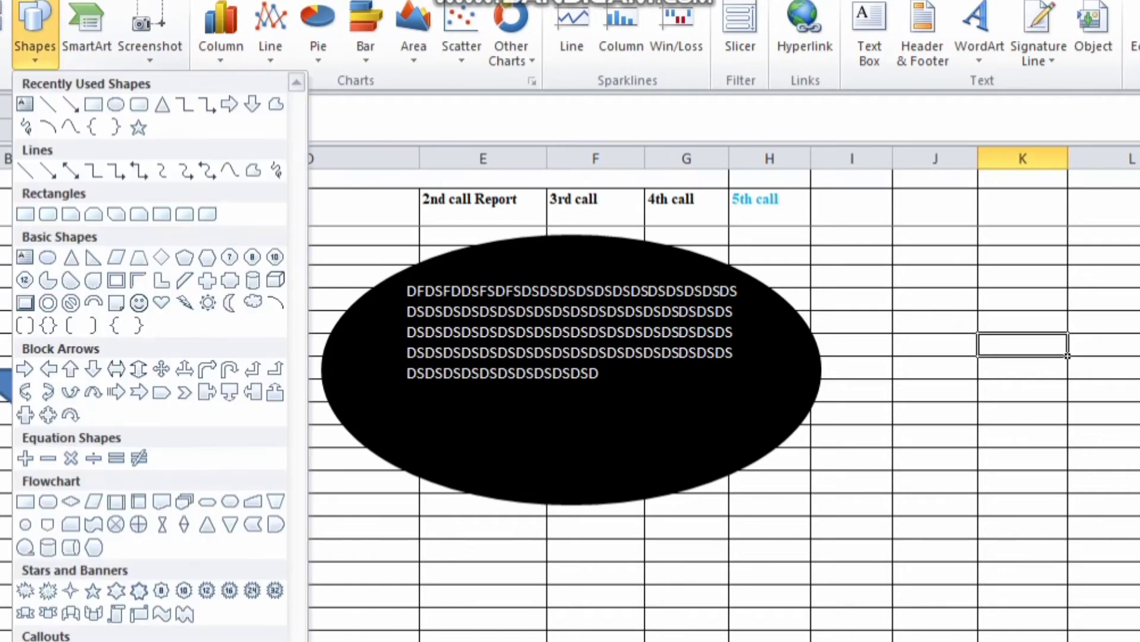
pyautogui.click(48, 258)
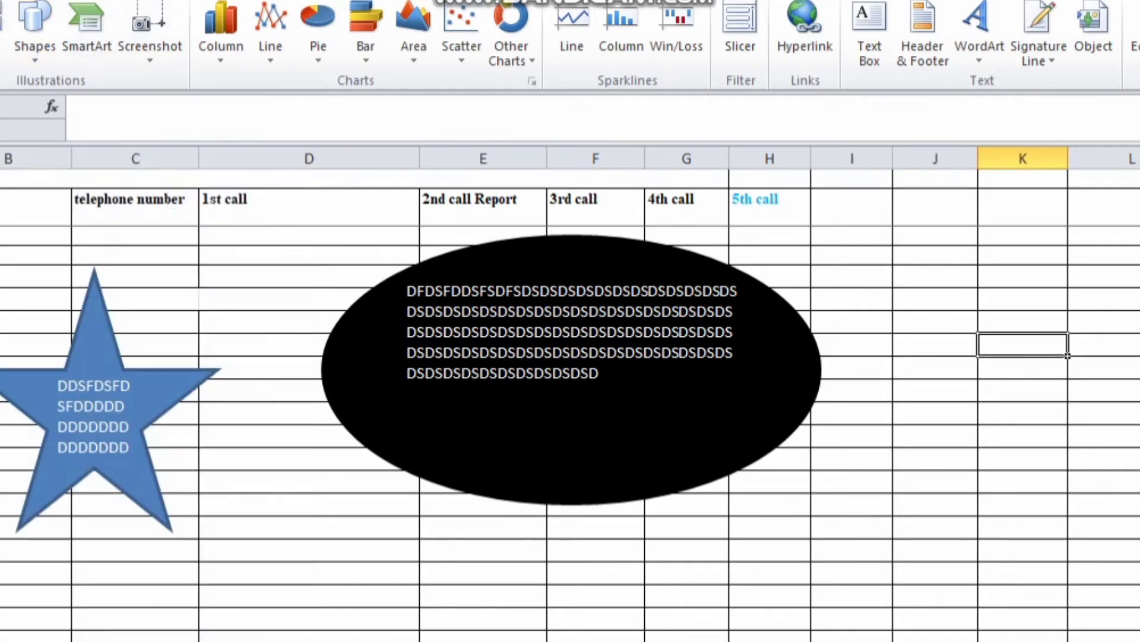
pyautogui.moveTo(1027, 284); pyautogui.dragTo(1139, 579)
pyautogui.write('DFDFDFDF')
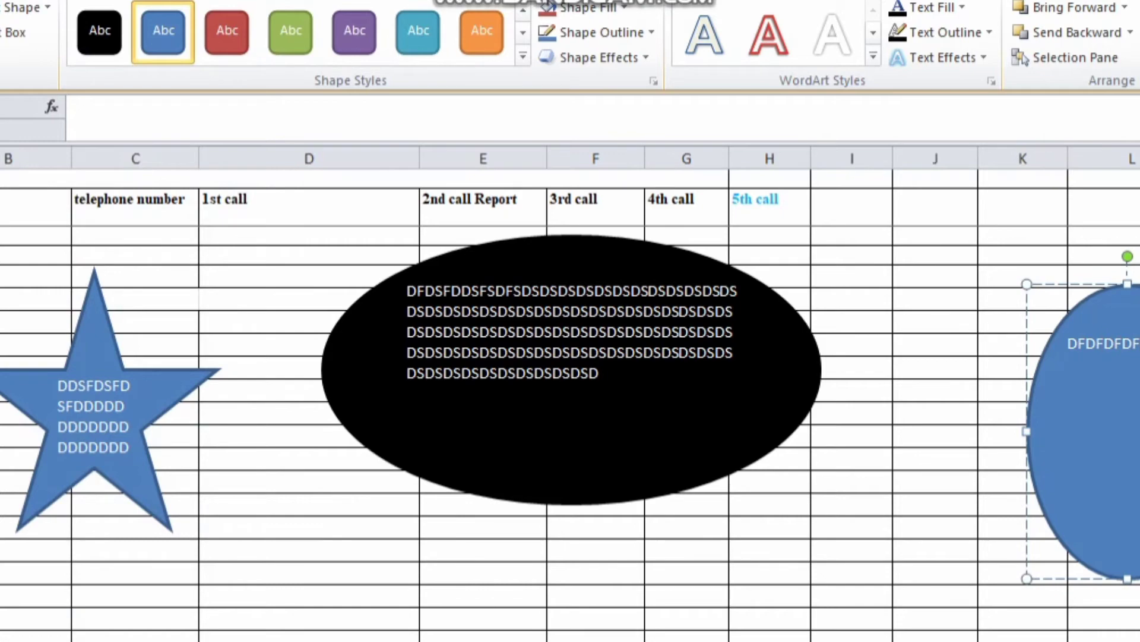
pyautogui.click(851, 254)
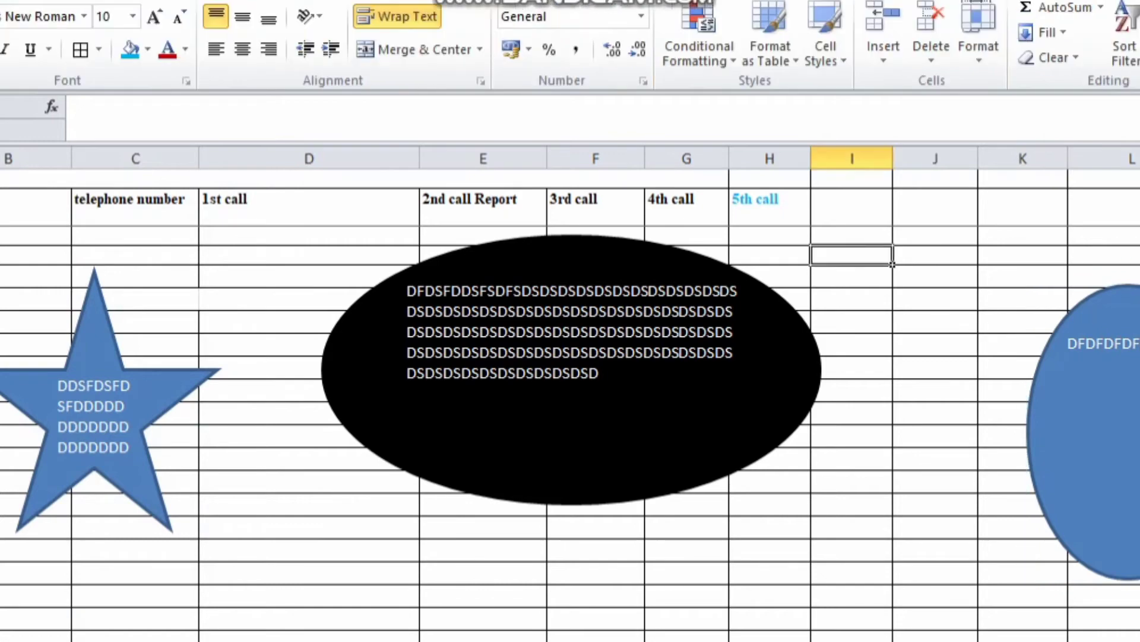
# - Delete the blue oval at column K and the black oval across columns D to H
pyautogui.scroll(-3, 570, 403)
pyautogui.scroll(3, 571, 402)
pyautogui.moveTo(1, 550); pyautogui.dragTo(2, 276)
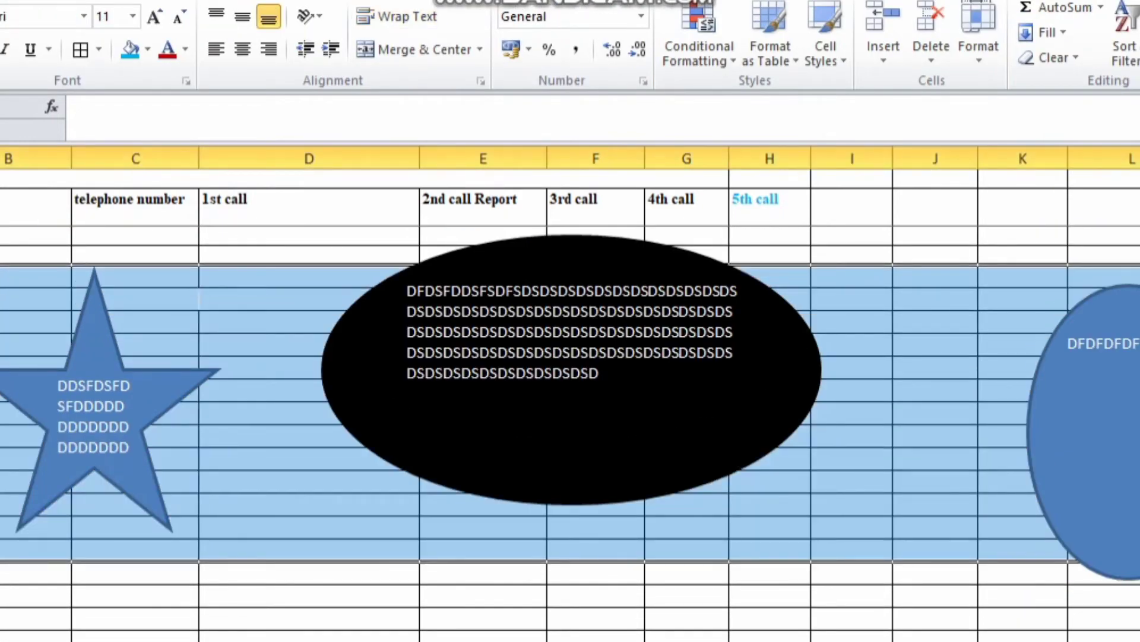
pyautogui.click(1087, 434)
pyautogui.press('Delete')
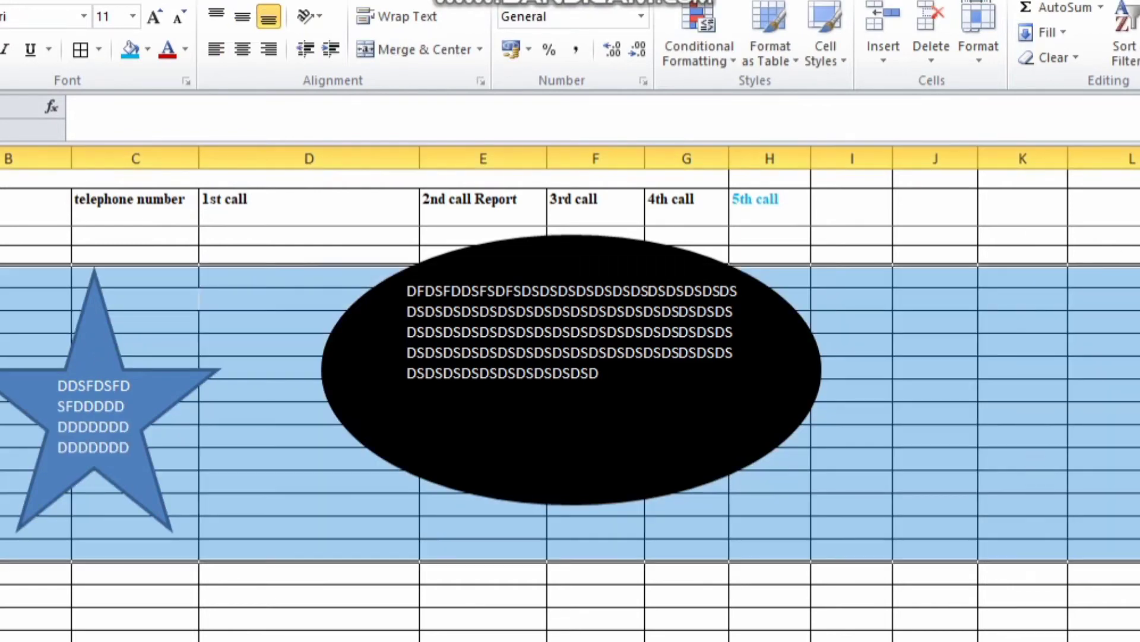
pyautogui.click(570, 416)
pyautogui.press('Delete')
# - Delete the star shape from columns B to D
pyautogui.click(66, 406)
pyautogui.press('Delete')
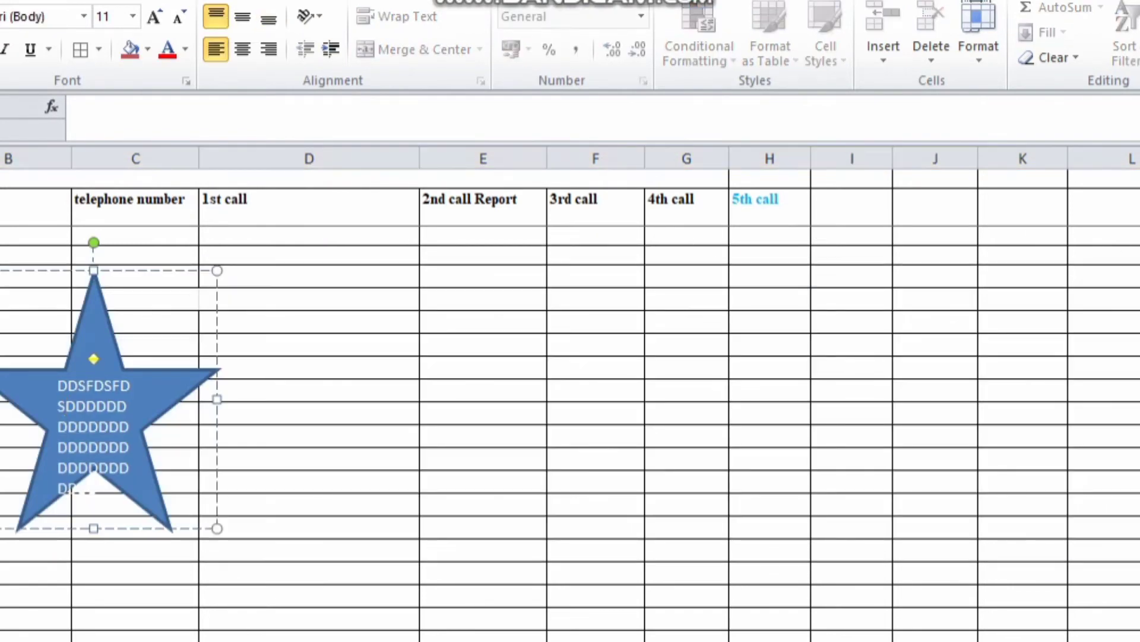
pyautogui.moveTo(309, 457); pyautogui.dragTo(36, 321)
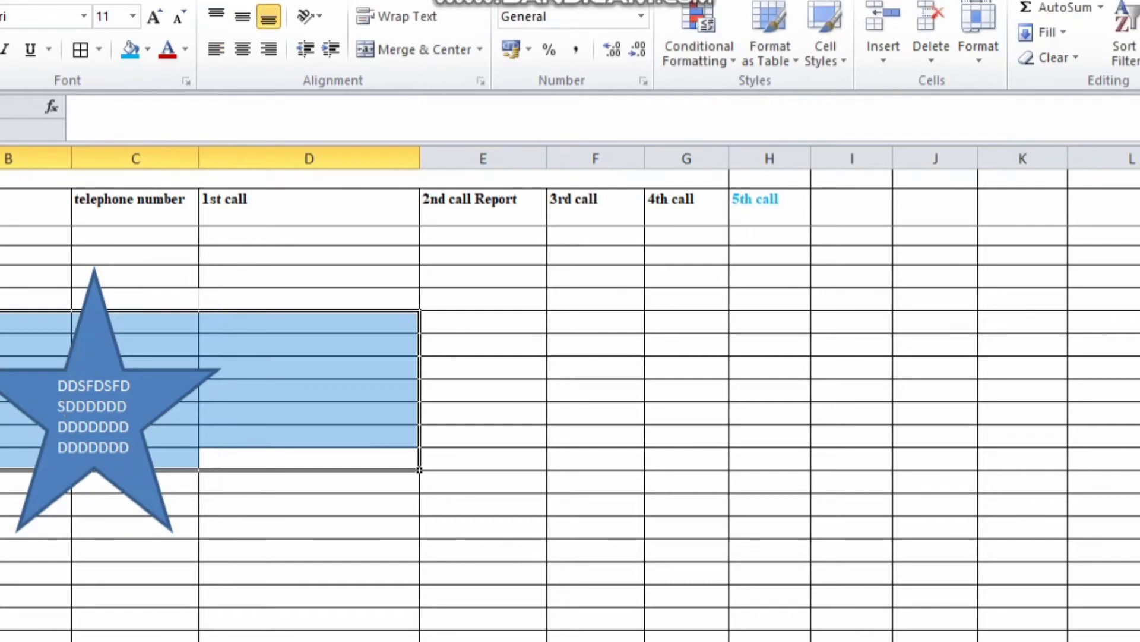
pyautogui.click(309, 550)
pyautogui.click(95, 342)
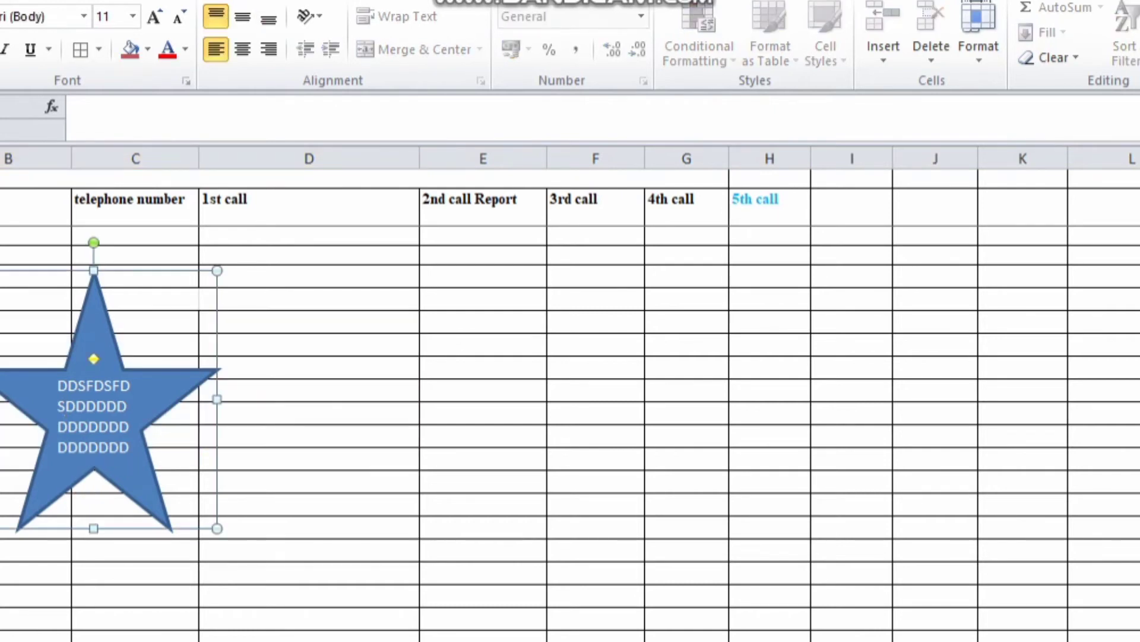
pyautogui.press('Delete')
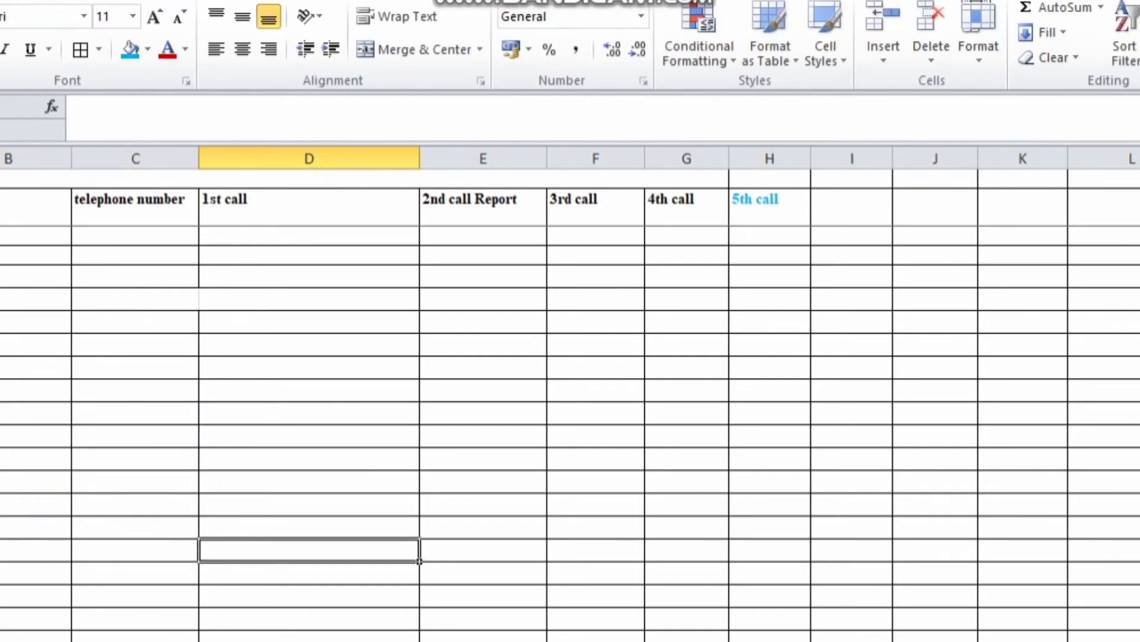
# - Draw a large regular pentagon shape across columns D to H below the headings
pyautogui.click(35, 1)
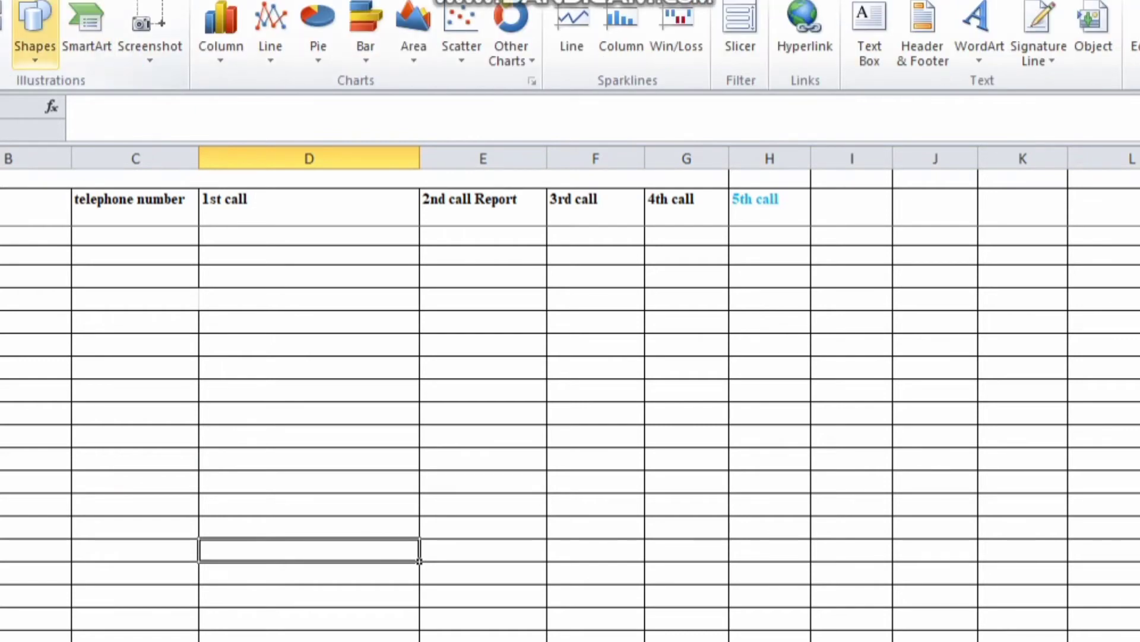
pyautogui.click(34, 27)
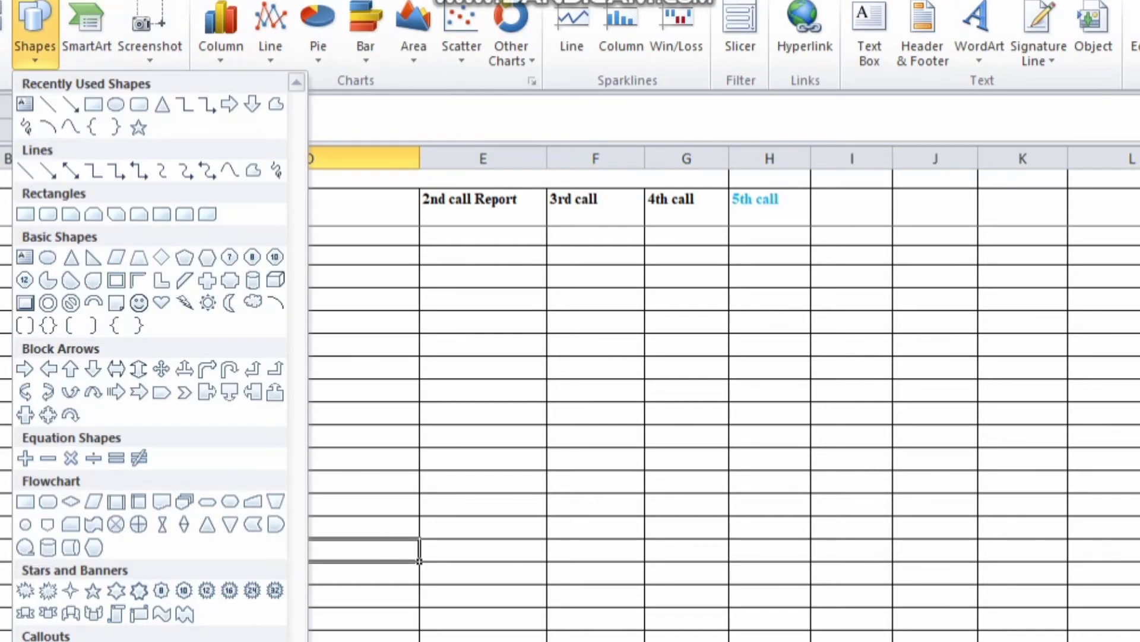
pyautogui.click(184, 257)
pyautogui.moveTo(277, 256); pyautogui.dragTo(776, 638)
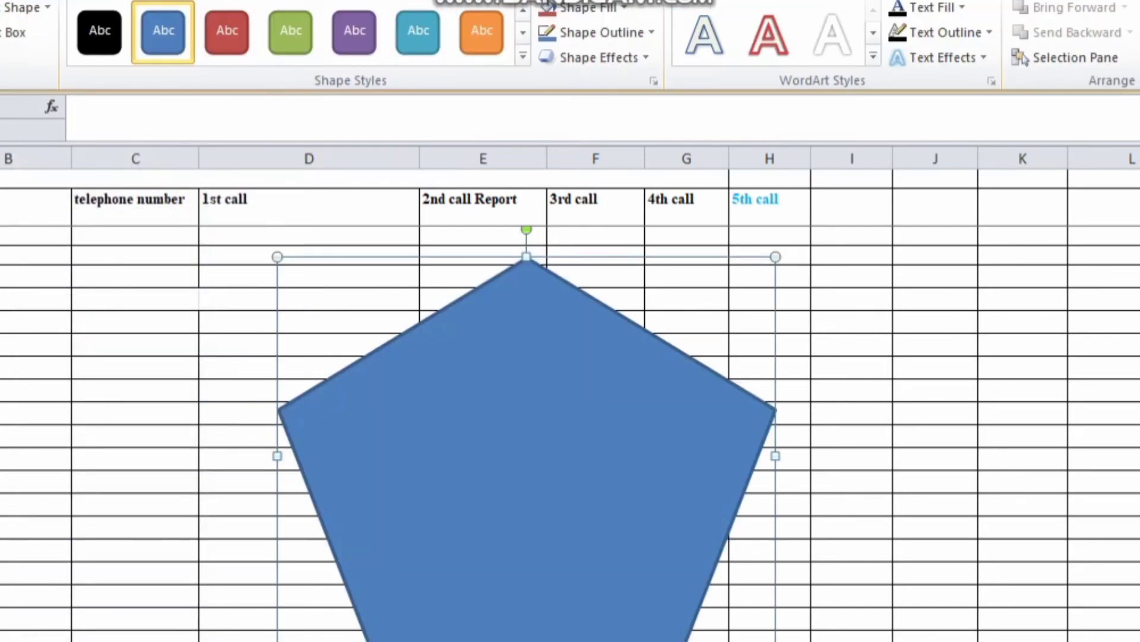
pyautogui.press('Escape')
pyautogui.click(136, 159)
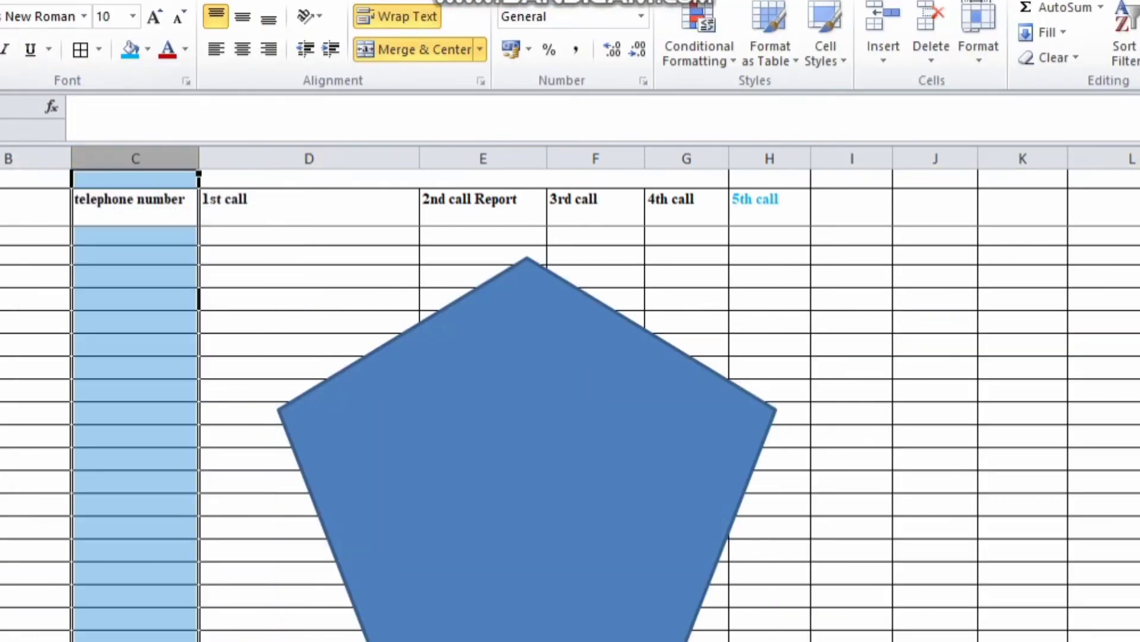
pyautogui.click(284, 345)
# - Draw a half frame shape beside the pentagon, spanning columns I to L
pyautogui.click(3, 1)
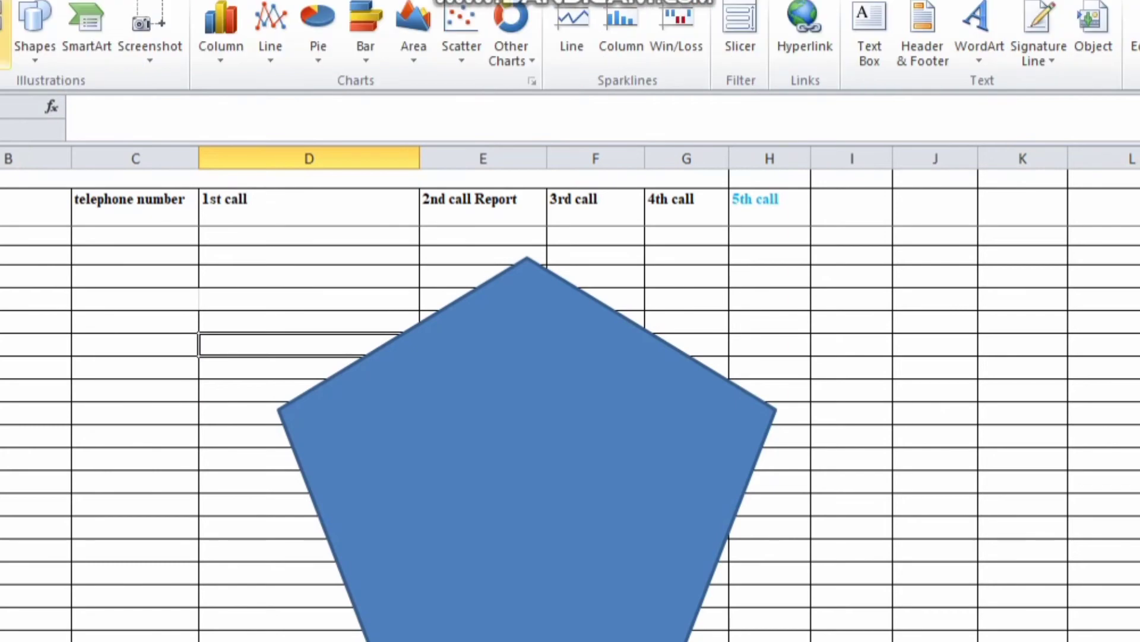
pyautogui.click(35, 42)
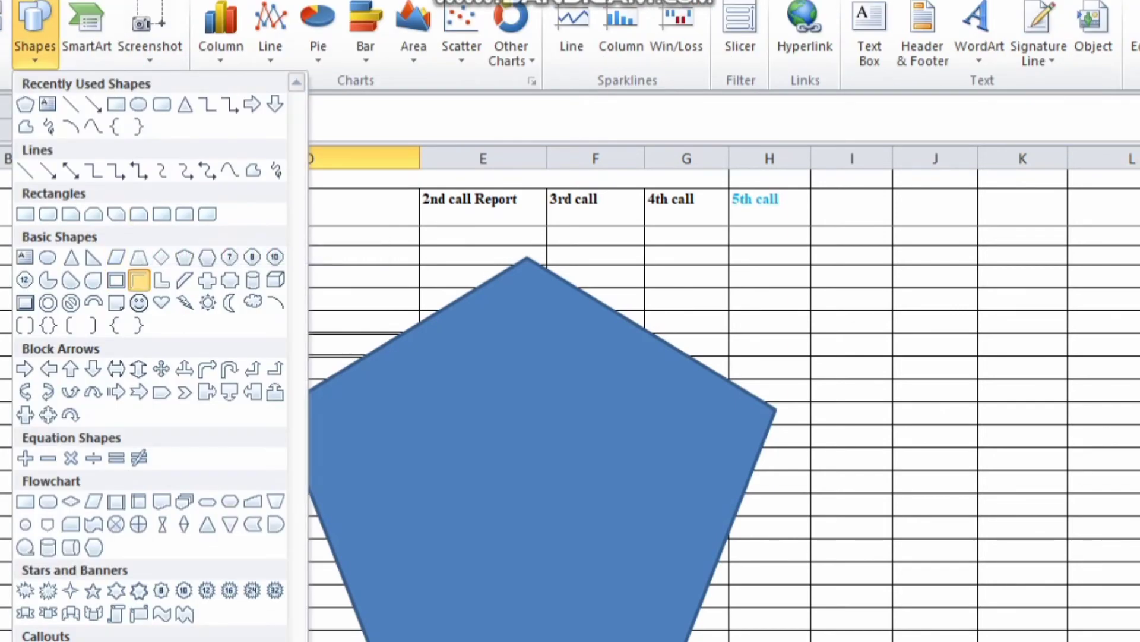
pyautogui.click(139, 279)
pyautogui.moveTo(828, 297); pyautogui.dragTo(1076, 574)
pyautogui.click(1104, 435)
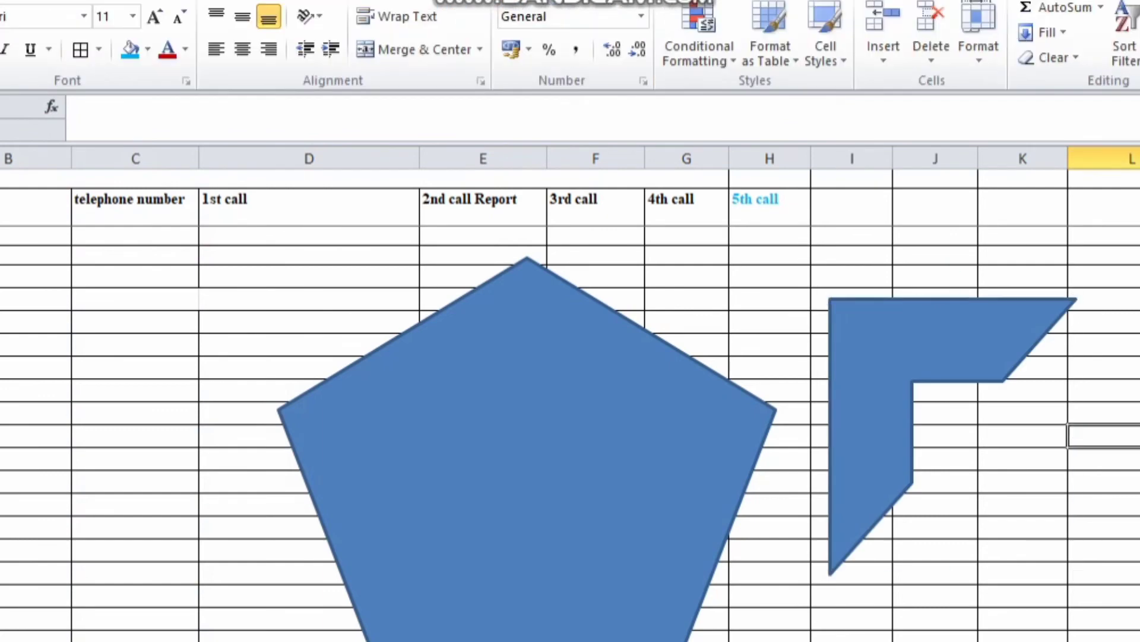
# - Draw a vertical line shape in column C, running down from below the telephone number heading
pyautogui.click(1, 1)
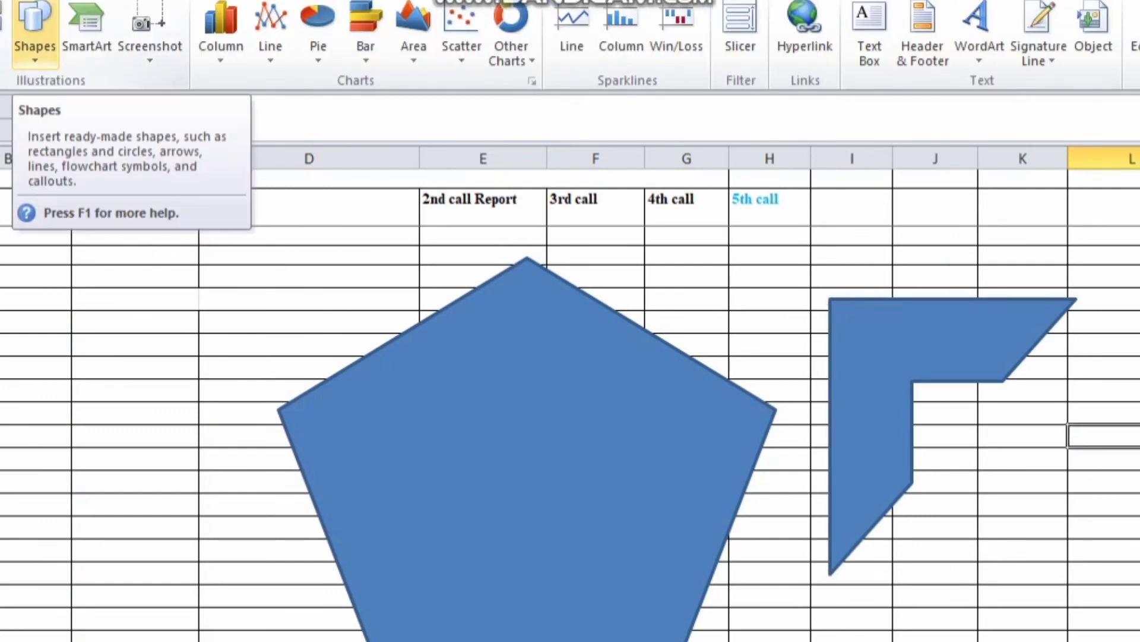
pyautogui.click(34, 26)
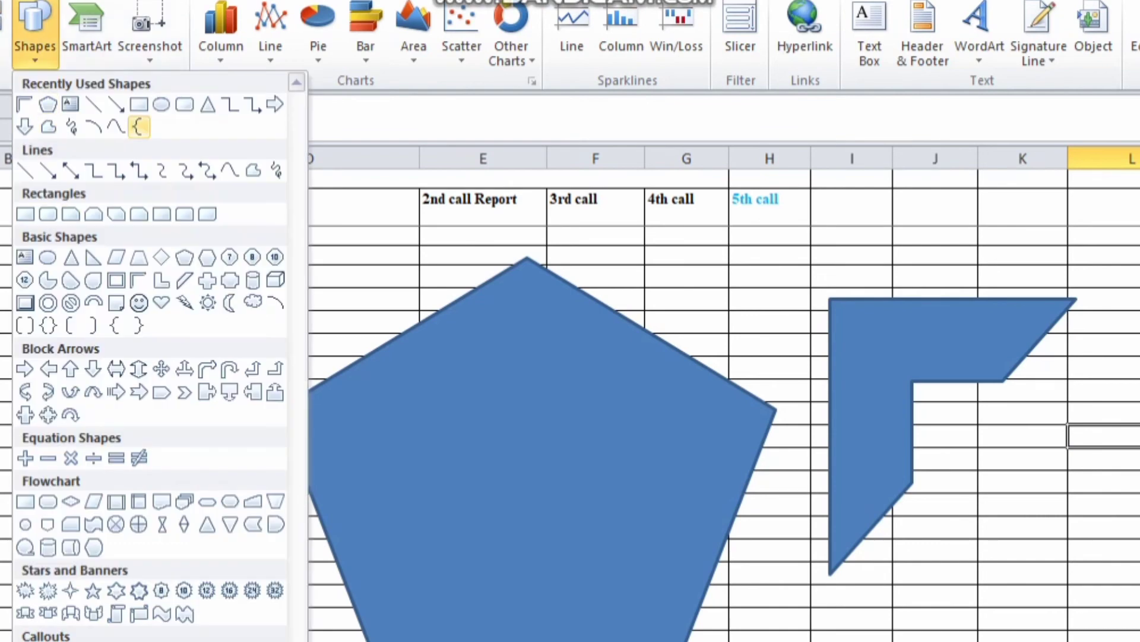
pyautogui.click(230, 104)
pyautogui.moveTo(101, 226); pyautogui.dragTo(101, 404)
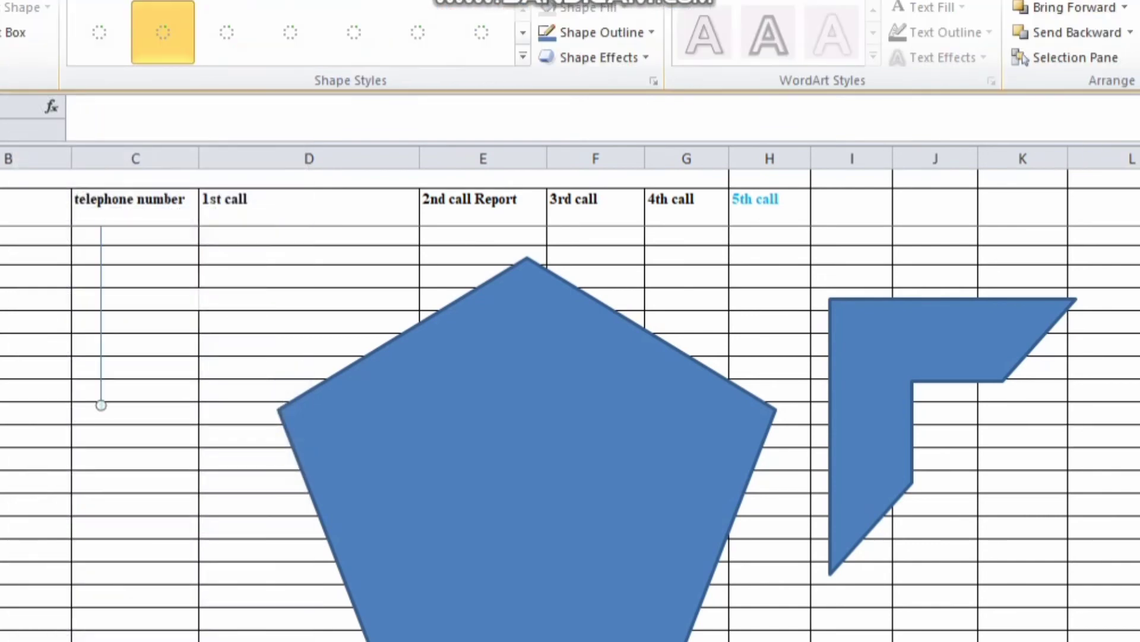
pyautogui.moveTo(36, 321); pyautogui.dragTo(35, 481)
pyautogui.click(149, 390)
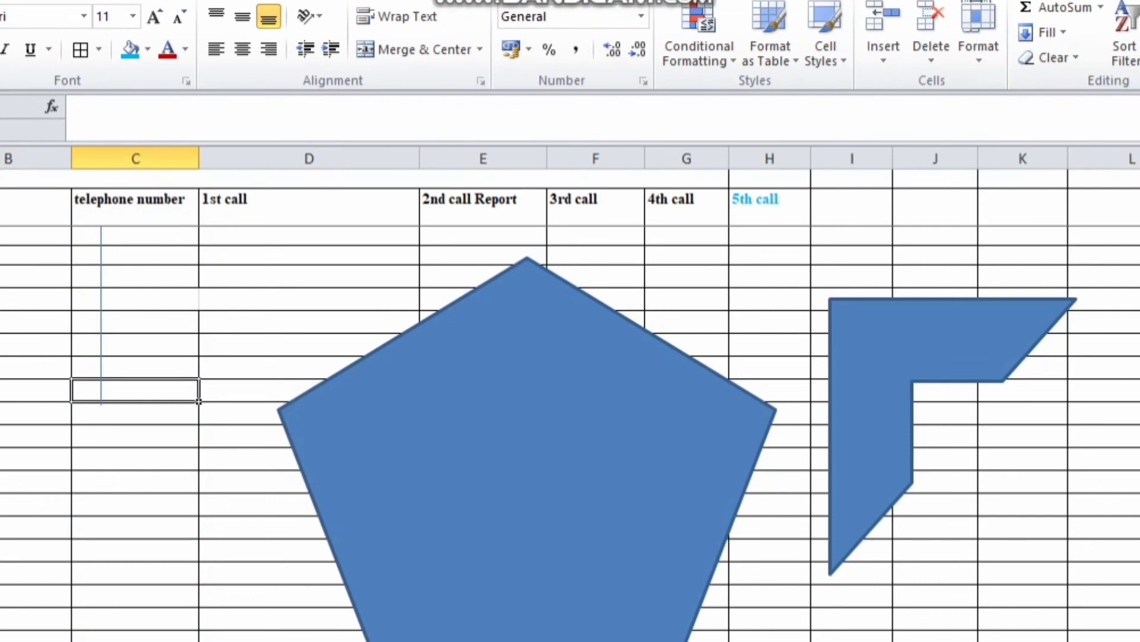
# - Undo the drawing of the pentagon and half frame shapes below the call headings
pyautogui.moveTo(137, 321); pyautogui.dragTo(35, 276)
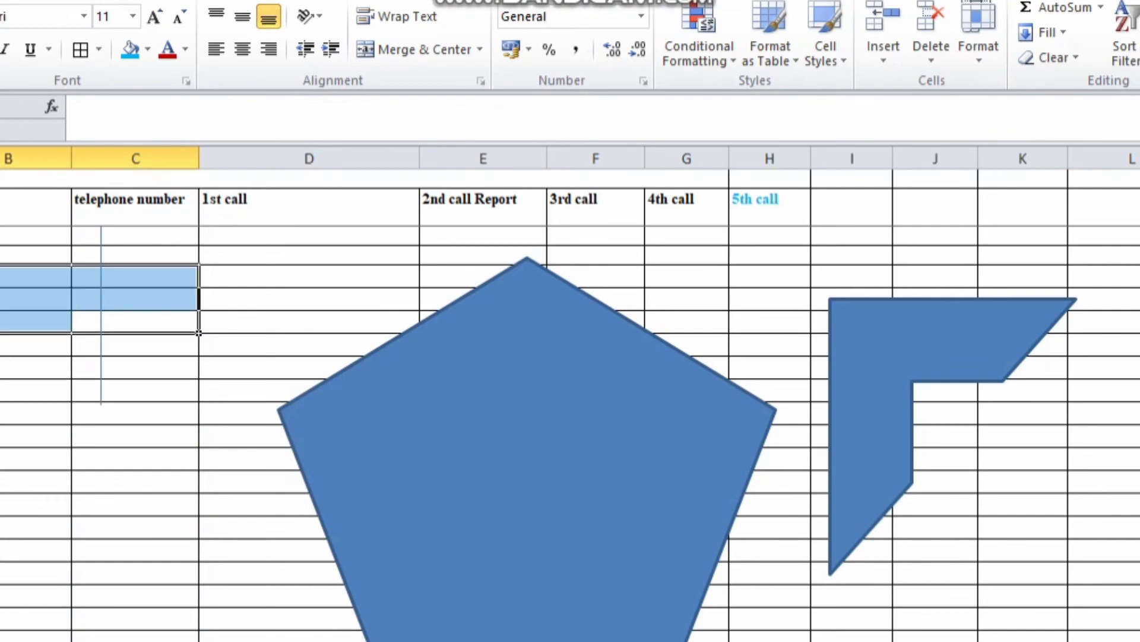
pyautogui.hotkey('ctrl', 'z')
pyautogui.hotkey('ctrl', 'z')
pyautogui.hotkey('ctrl', 'z')
pyautogui.hotkey('ctrl', 'z')
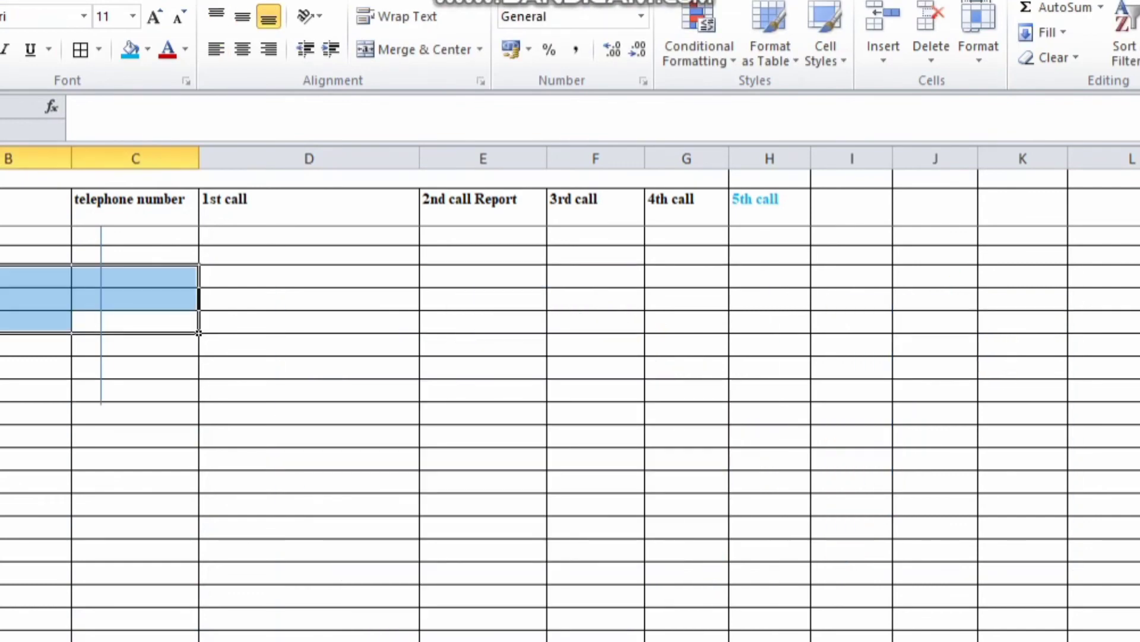
pyautogui.hotkey('ctrl', 'z')
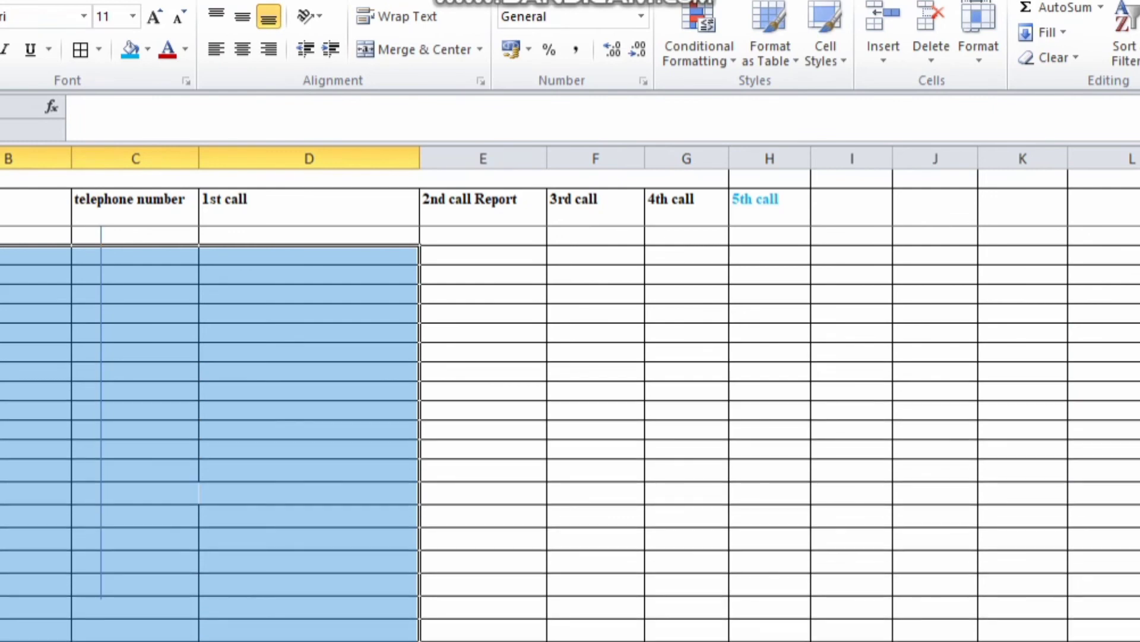
pyautogui.click(135, 410)
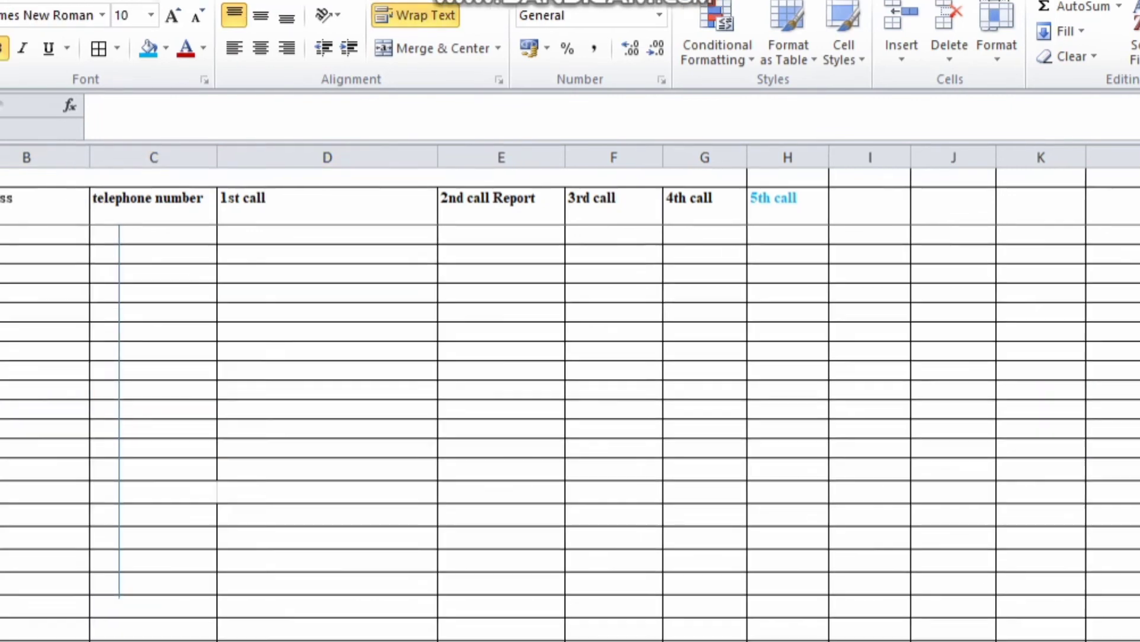
# - Remove the line shapes under the address and telephone number headings, along with the pentagon and half frame shapes
pyautogui.click(0, 219)
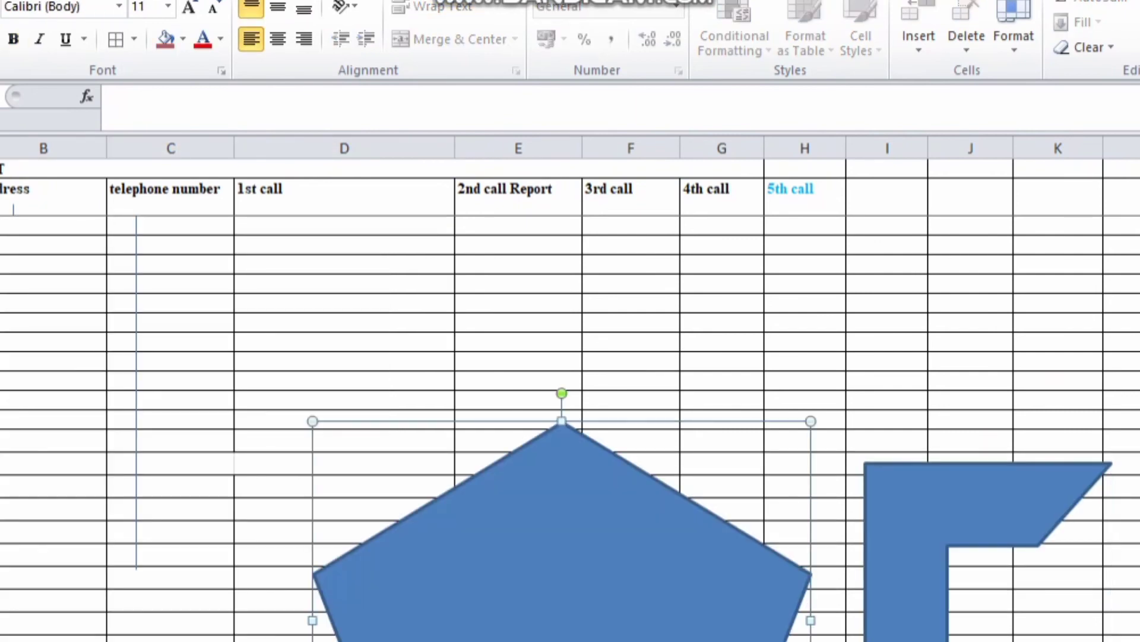
pyautogui.moveTo(170, 486); pyautogui.dragTo(53, 439)
pyautogui.click(518, 396)
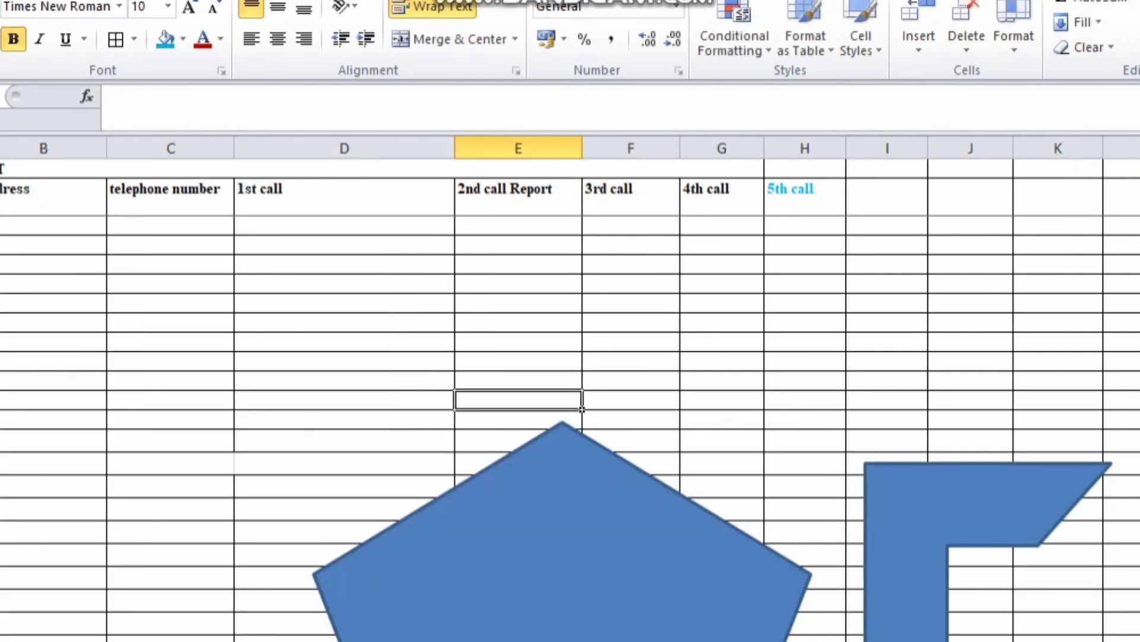
pyautogui.moveTo(344, 361); pyautogui.dragTo(1058, 555)
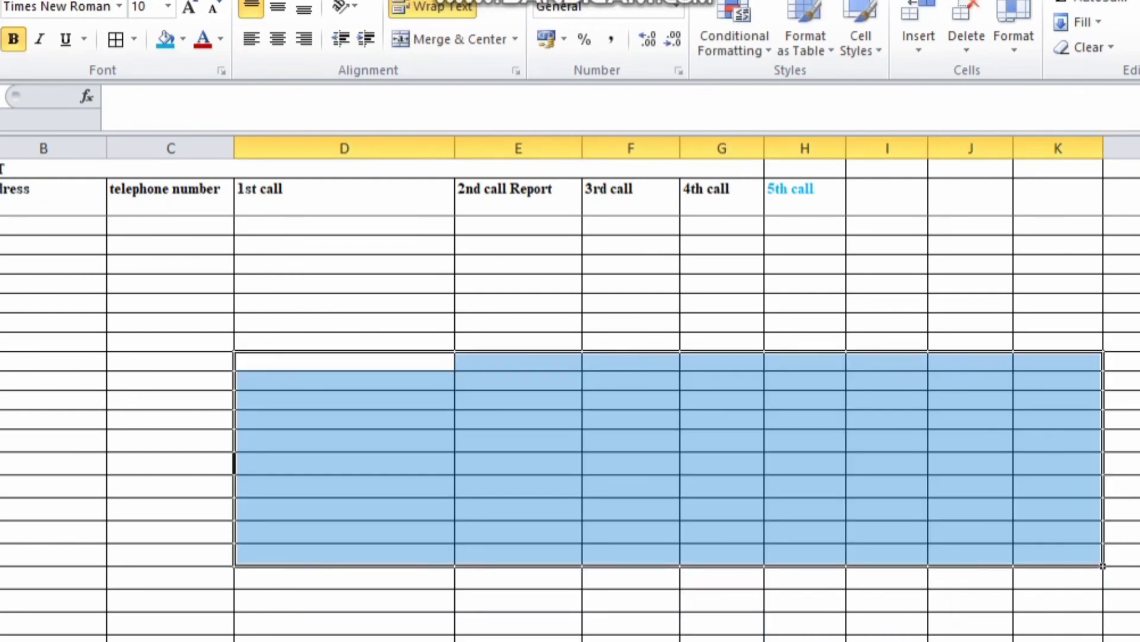
pyautogui.click(971, 600)
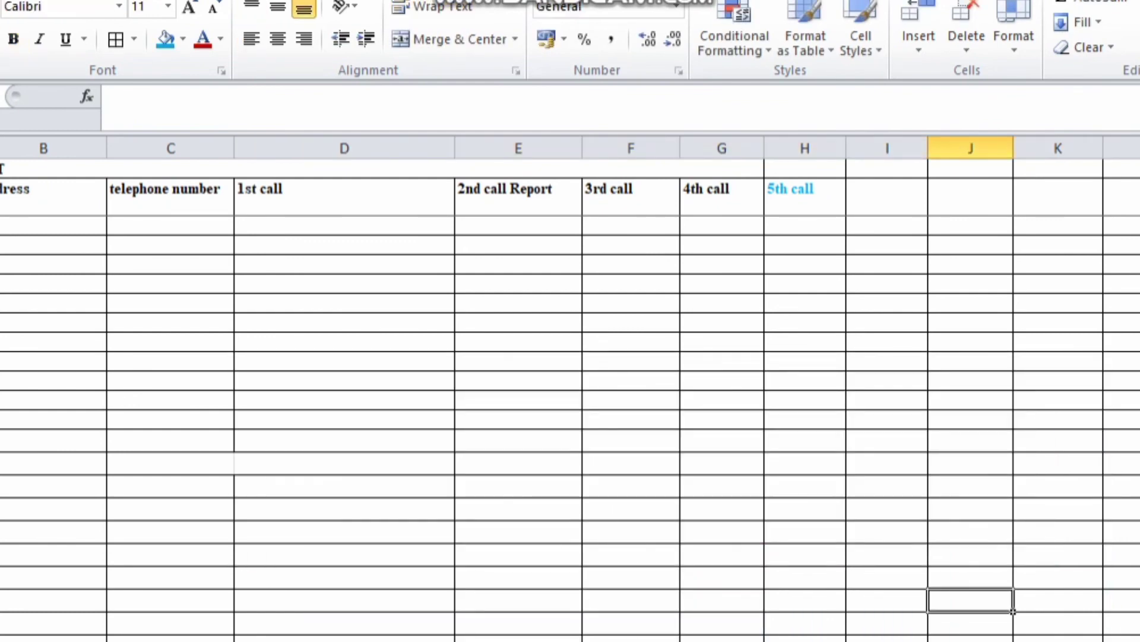